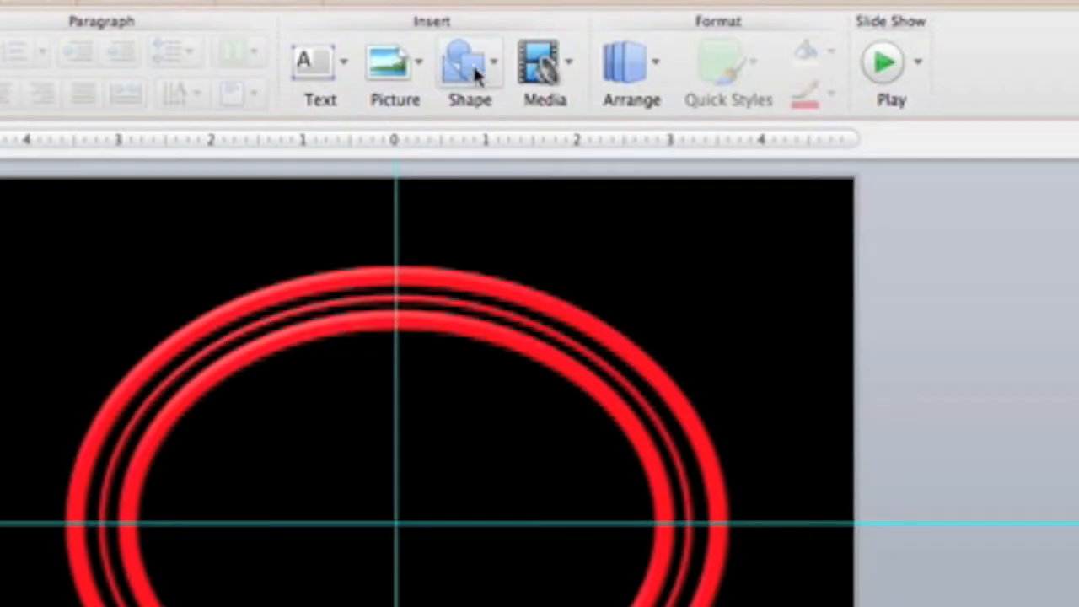
- Open the shape browser and shrink the presentation window so the browser sits beside the slide
{"action": "left_click", "coordinate": [802, 52]}
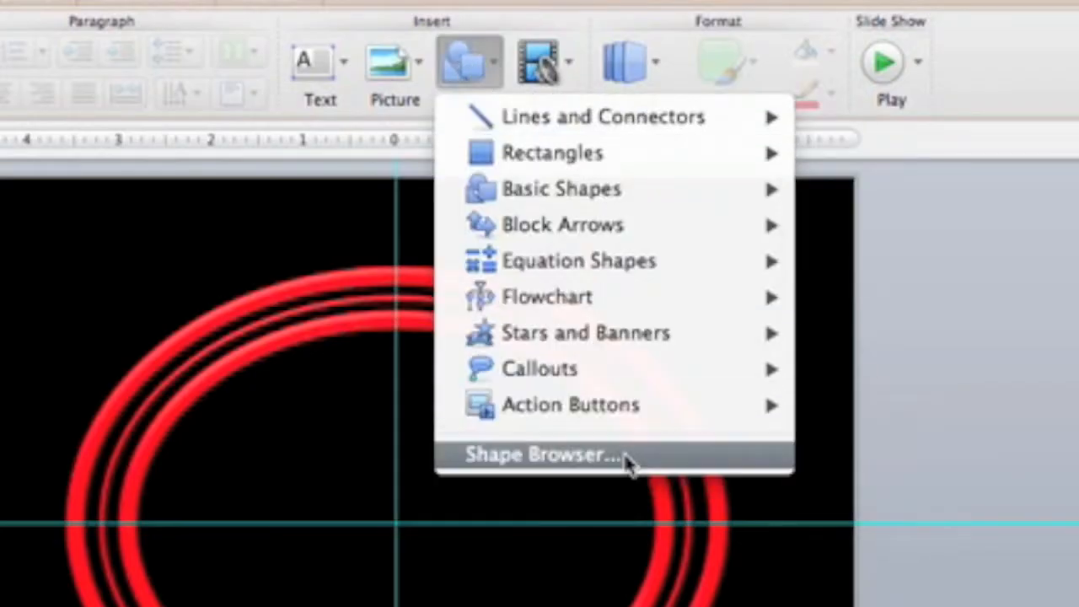
{"action": "left_click", "coordinate": [627, 455]}
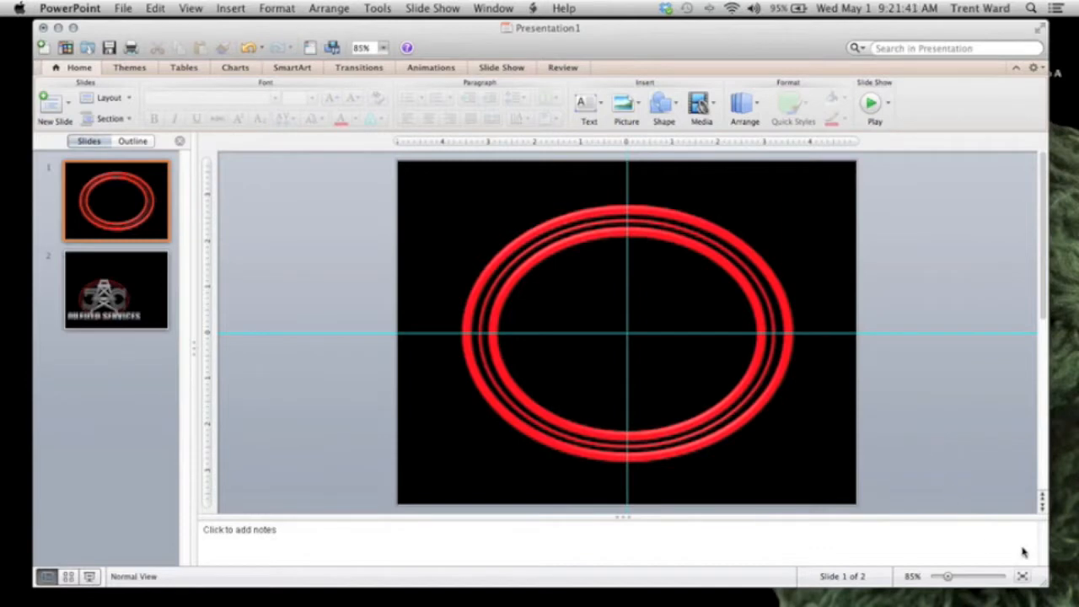
{"action": "left_click_drag", "start_coordinate": [1043, 582], "coordinate": [871, 556]}
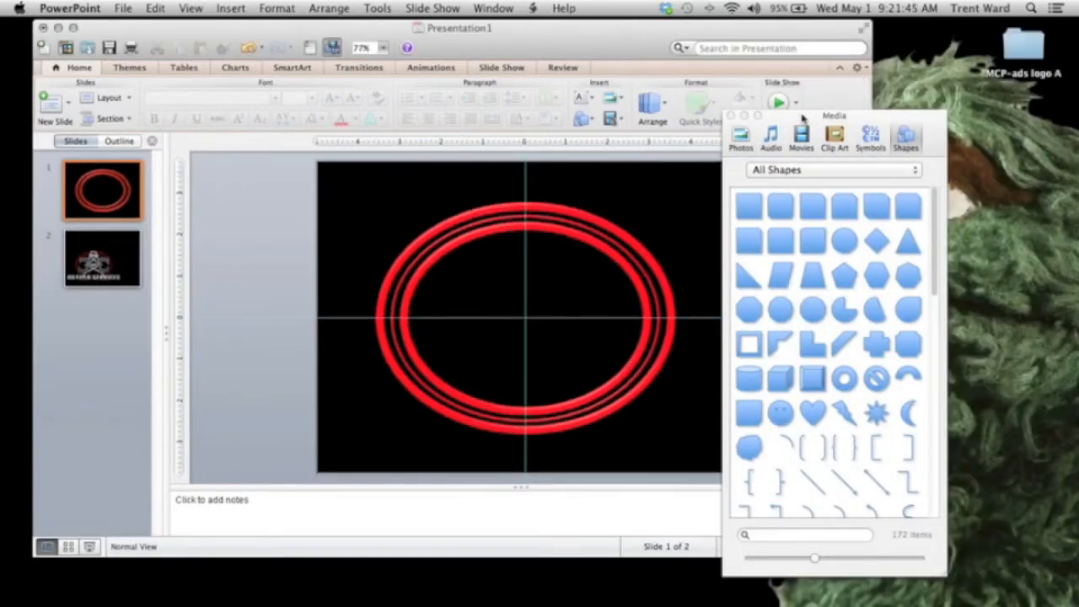
{"action": "left_click_drag", "start_coordinate": [900, 109], "coordinate": [919, 95]}
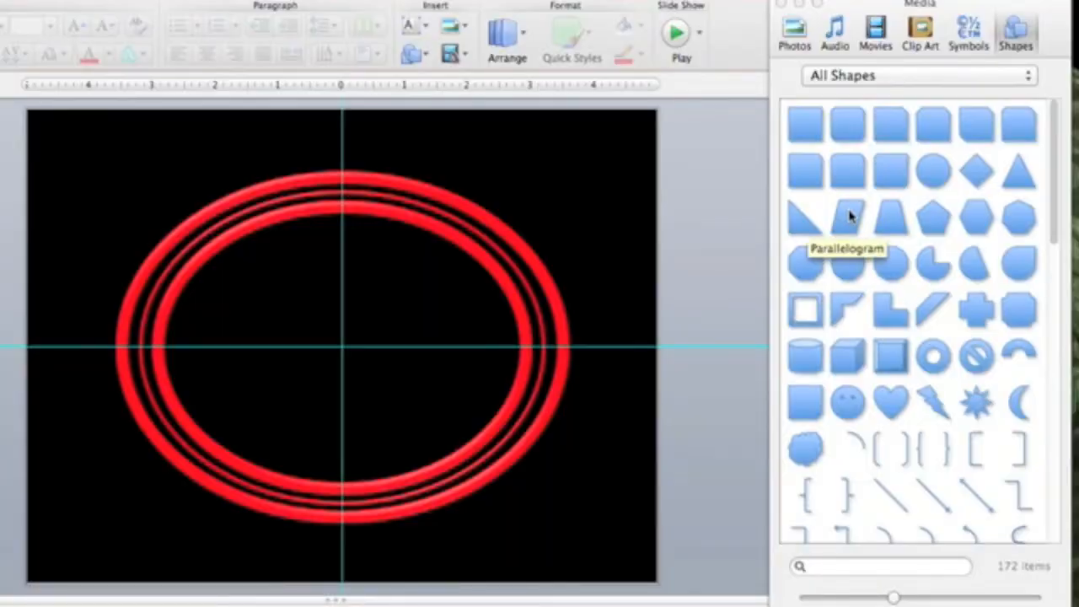
- Insert an isosceles triangle over the red rings and enlarge it to about the full height of the slide
{"action": "left_click", "coordinate": [1019, 171]}
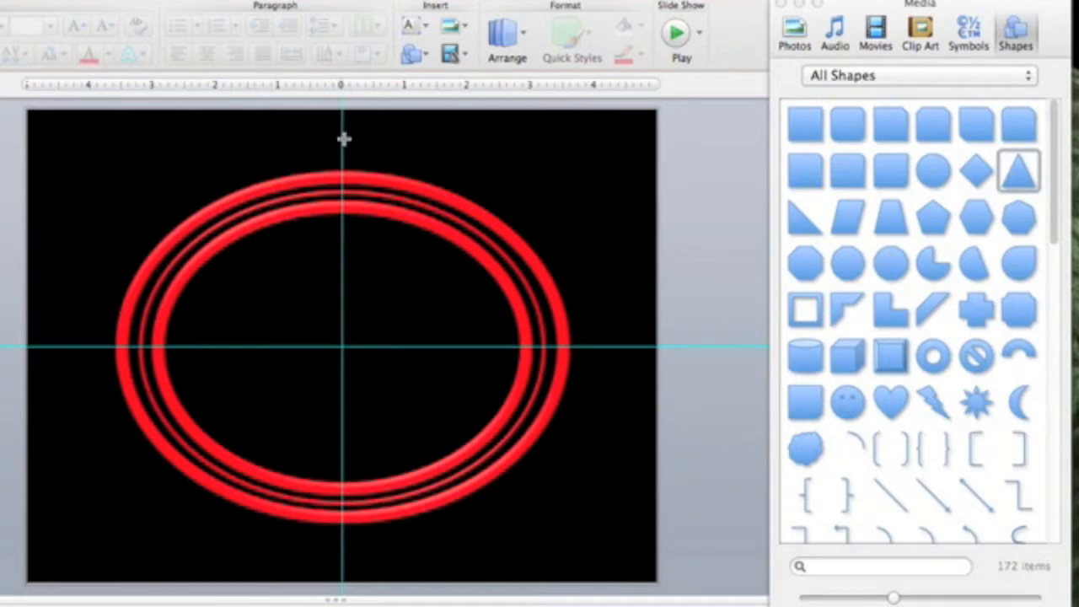
{"action": "left_click", "coordinate": [309, 138]}
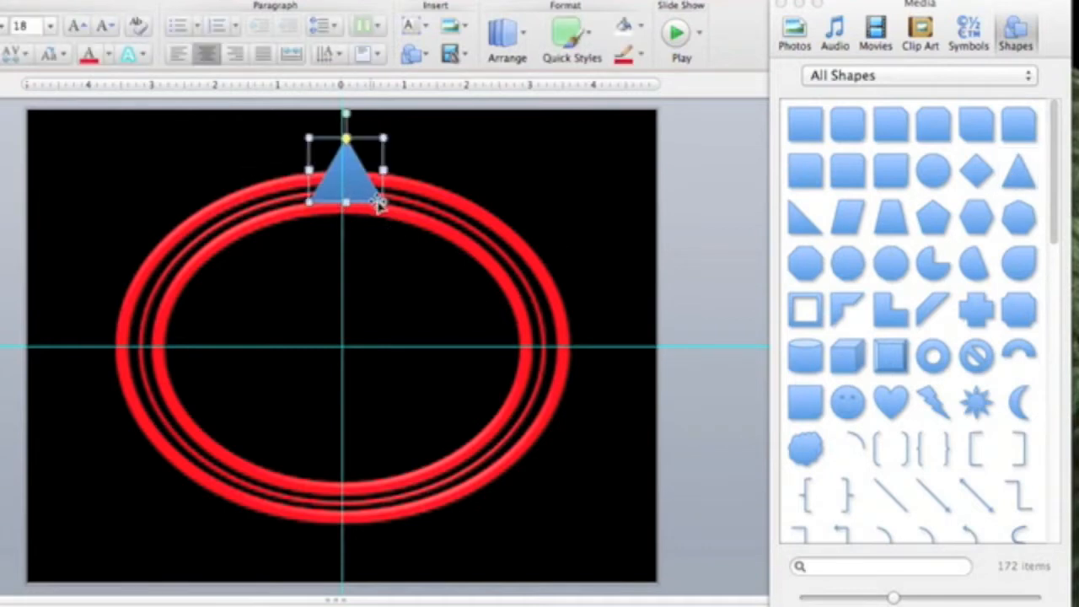
{"action": "left_click_drag", "start_coordinate": [383, 203], "coordinate": [553, 477]}
{"action": "left_click_drag", "start_coordinate": [527, 424], "coordinate": [383, 407]}
{"action": "left_click_drag", "start_coordinate": [217, 448], "coordinate": [68, 588]}
{"action": "left_click_drag", "start_coordinate": [178, 510], "coordinate": [240, 516]}
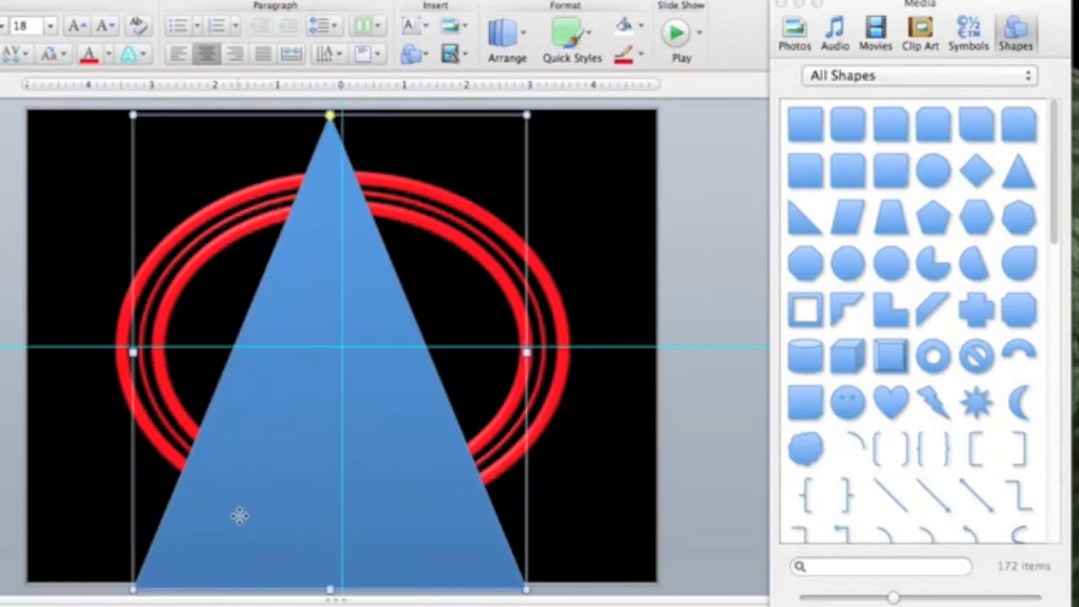
- Nudge the large triangle up and to the right until its apex sits on the central vertical guide at the slide's upper edge
{"action": "key", "text": "Up"}
{"action": "key", "text": "Up"}
{"action": "key", "text": "Right"}
{"action": "key", "text": "Right"}
{"action": "key", "text": "Right"}
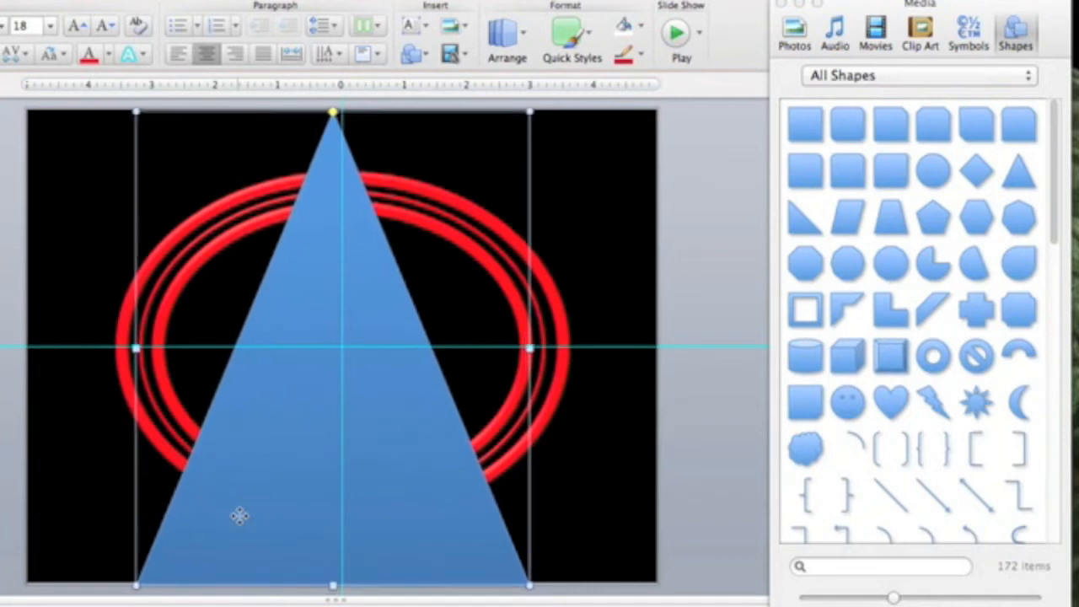
{"action": "key", "text": "Right"}
{"action": "key", "text": "Right"}
{"action": "key", "text": "Right"}
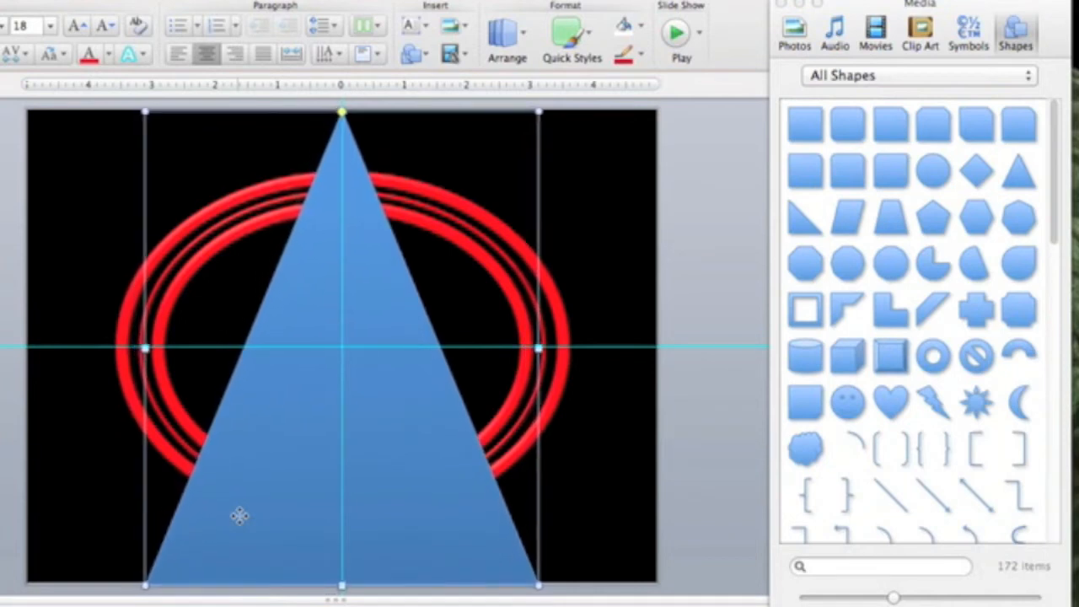
{"action": "key", "text": "Up"}
{"action": "key", "text": "Up"}
{"action": "key", "text": "Up"}
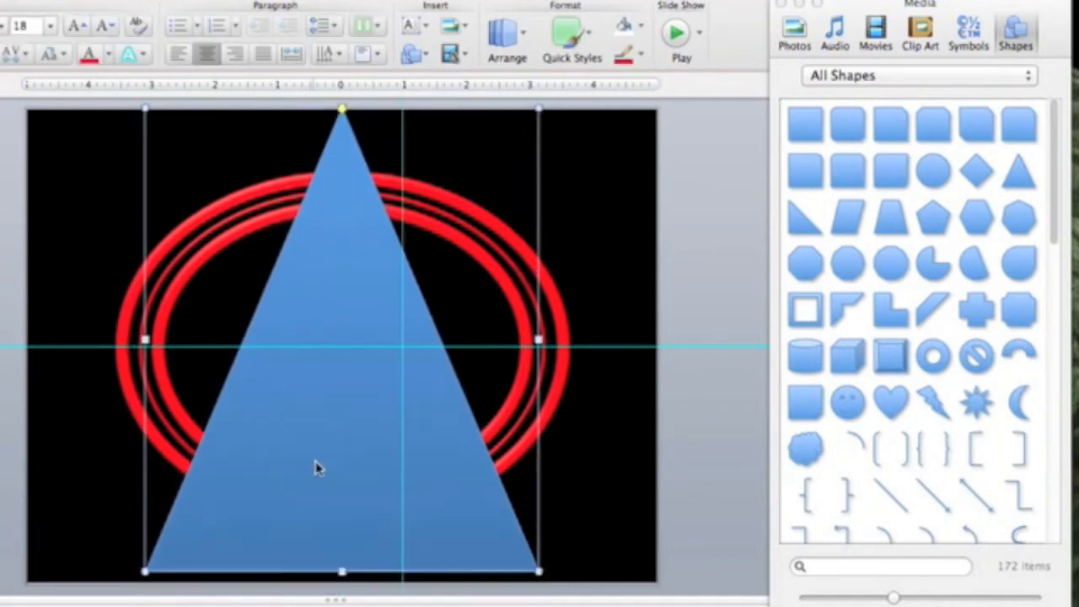
- Narrow the triangle to about 4.27" wide and nudge it left toward the slide's centre
{"action": "left_click_drag", "start_coordinate": [144, 339], "coordinate": [268, 340]}
{"action": "key", "text": "Left"}
{"action": "key", "text": "Left"}
{"action": "key", "text": "Left"}
{"action": "key", "text": "Left"}
{"action": "key", "text": "Left"}
{"action": "key", "text": "Left"}
{"action": "key", "text": "Left"}
{"action": "key", "text": "Left"}
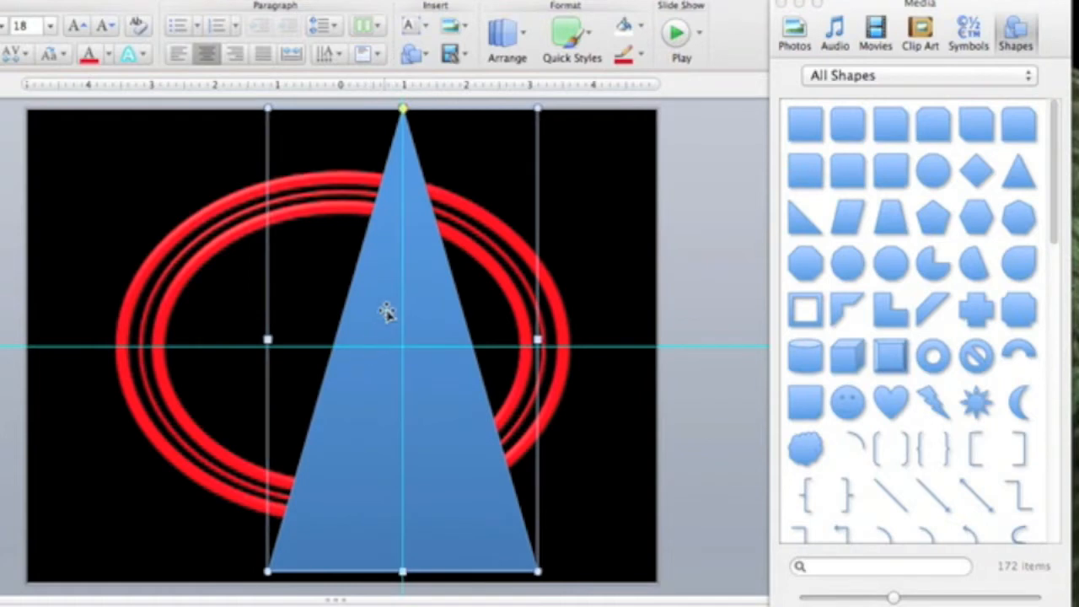
{"action": "key", "text": "Left"}
{"action": "key", "text": "Left"}
{"action": "key", "text": "Left"}
{"action": "key", "text": "Left"}
{"action": "key", "text": "Left"}
{"action": "key", "text": "Left"}
{"action": "key", "text": "Left"}
{"action": "key", "text": "Left"}
{"action": "key", "text": "Left"}
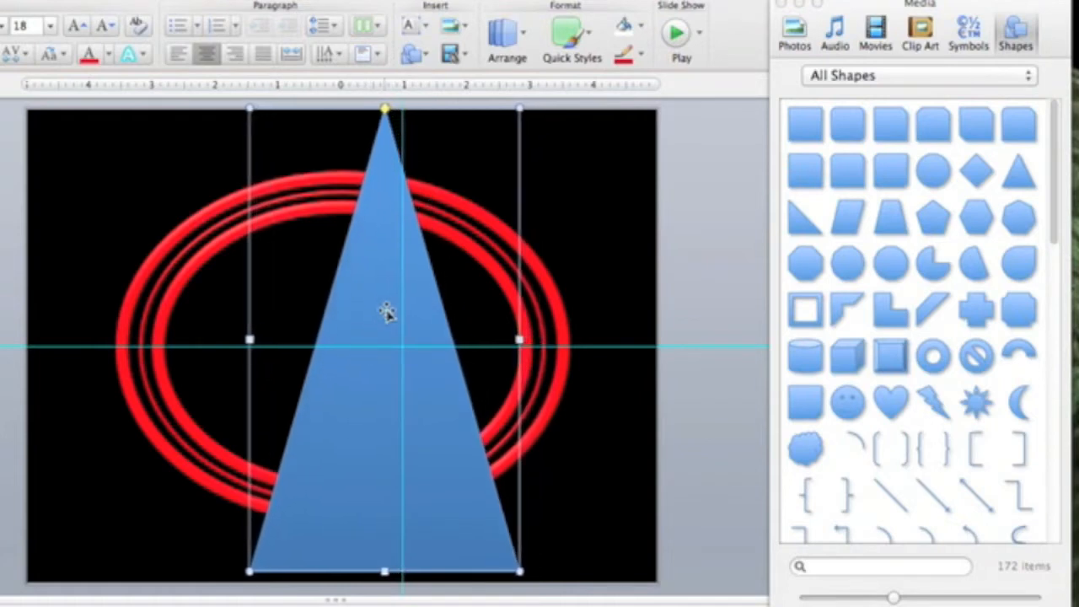
- Raise the triangle past the slide's upper edge and centre it on the vertical guide, returned to the slide's middle
{"action": "left_click_drag", "start_coordinate": [362, 327], "coordinate": [345, 299]}
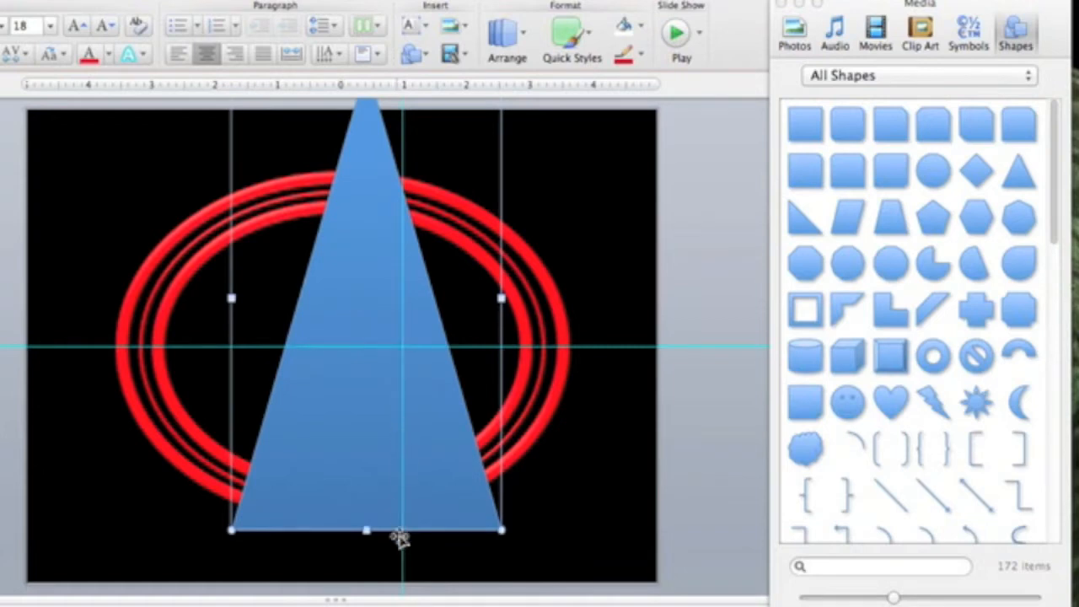
{"action": "left_click_drag", "start_coordinate": [405, 563], "coordinate": [340, 564]}
{"action": "left_click_drag", "start_coordinate": [401, 410], "coordinate": [378, 408]}
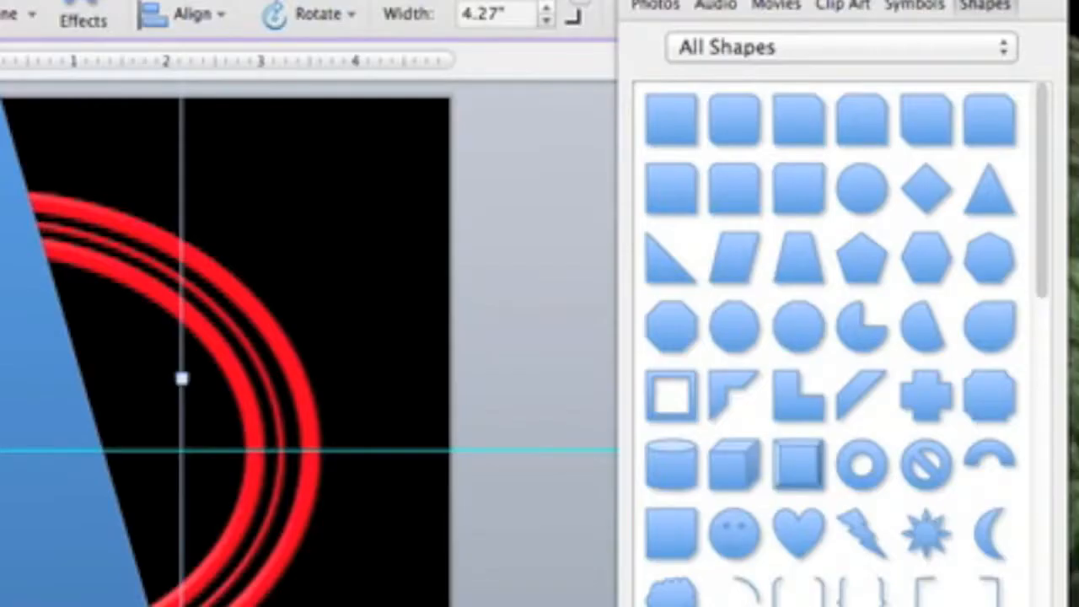
- Insert a parallelogram about 1" high and 1.33" wide on the slide, to the right of the triangle's tip
{"action": "left_click", "coordinate": [734, 258]}
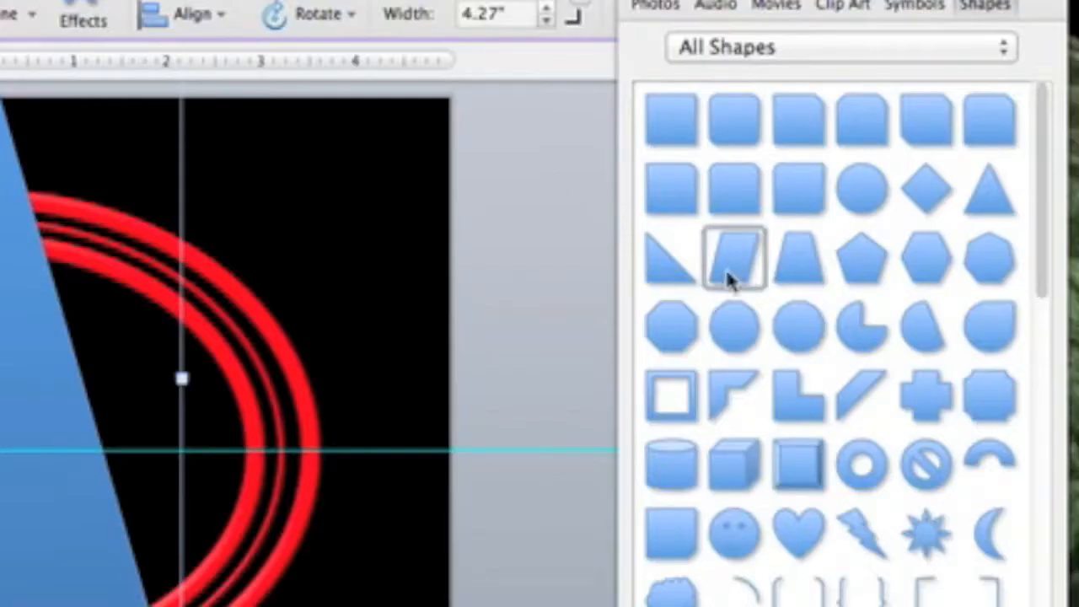
{"action": "left_click_drag", "start_coordinate": [344, 176], "coordinate": [468, 271]}
{"action": "left_click_drag", "start_coordinate": [405, 224], "coordinate": [282, 224]}
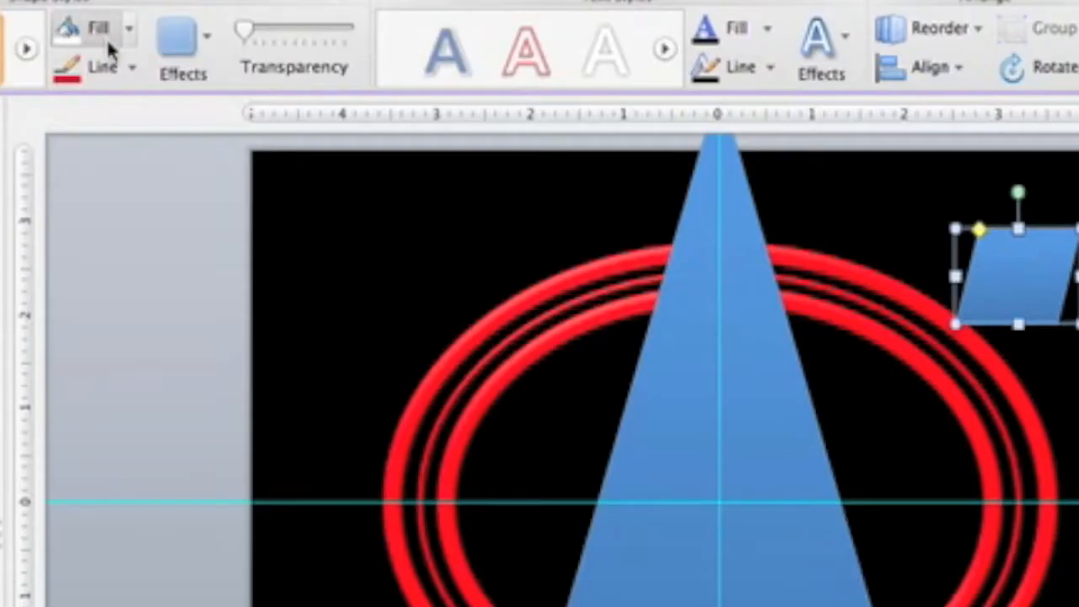
- Fill the parallelogram with white and remove its outline
{"action": "left_click", "coordinate": [106, 38]}
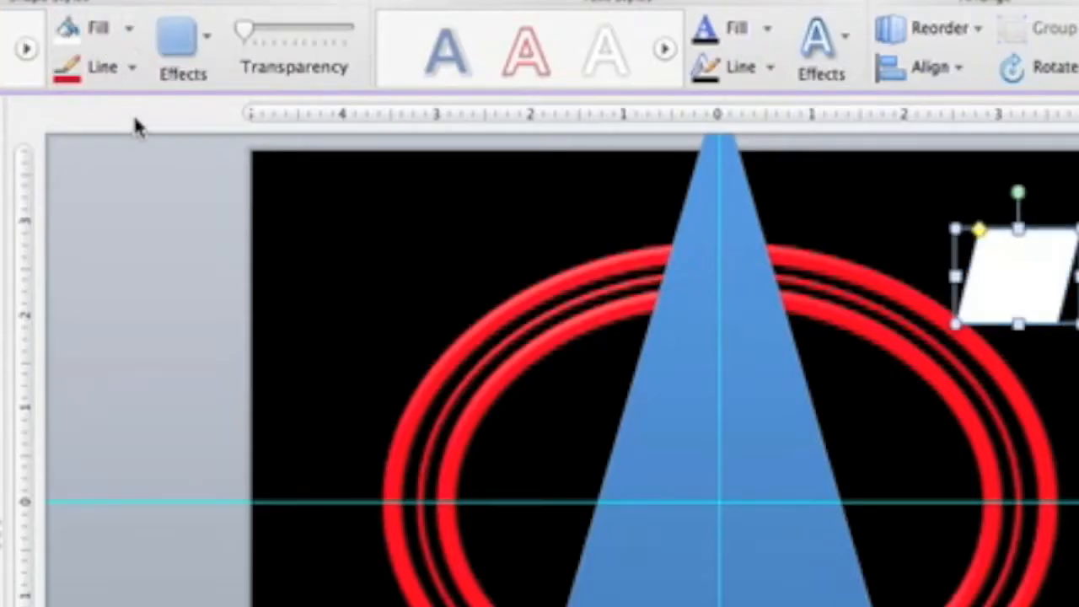
{"action": "left_click", "coordinate": [132, 69]}
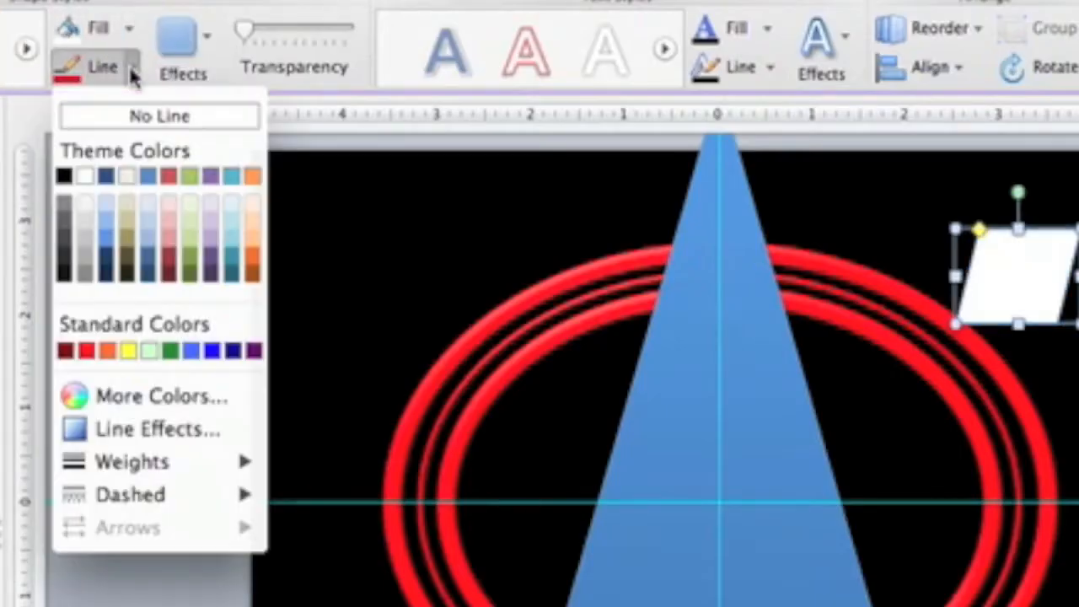
{"action": "left_click", "coordinate": [107, 118]}
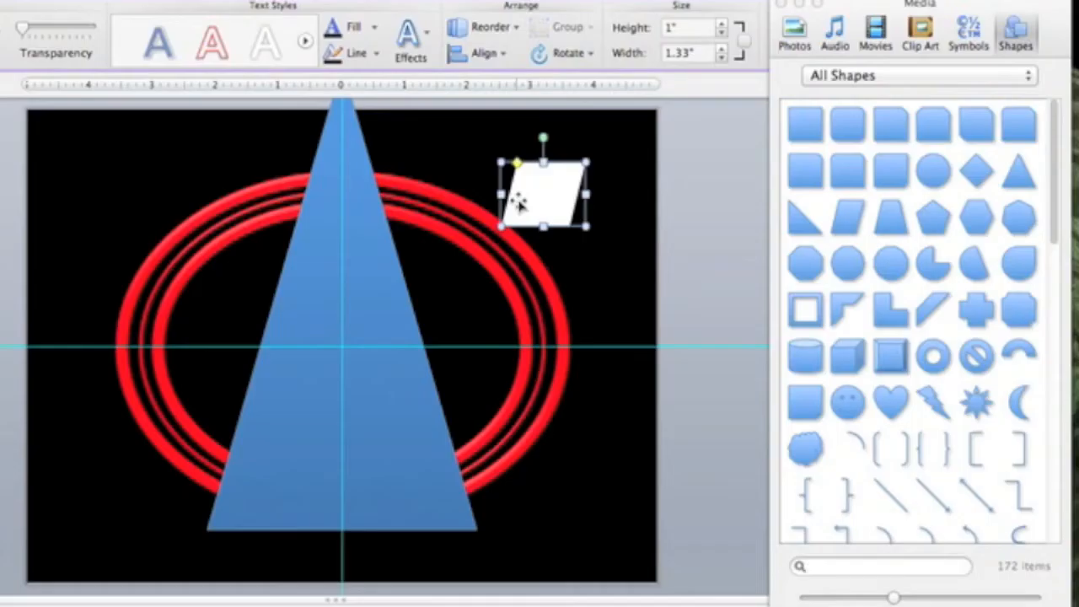
- Stretch and slant the white parallelogram into a thin strip about 6.23" high and 1.88" wide along the triangle's left edge
{"action": "left_click_drag", "start_coordinate": [519, 200], "coordinate": [300, 245]}
{"action": "left_click_drag", "start_coordinate": [327, 270], "coordinate": [327, 541]}
{"action": "left_click_drag", "start_coordinate": [333, 199], "coordinate": [327, 135]}
{"action": "left_click_drag", "start_coordinate": [285, 541], "coordinate": [207, 529]}
{"action": "left_click_drag", "start_coordinate": [341, 333], "coordinate": [326, 333]}
{"action": "left_click_drag", "start_coordinate": [255, 138], "coordinate": [297, 143]}
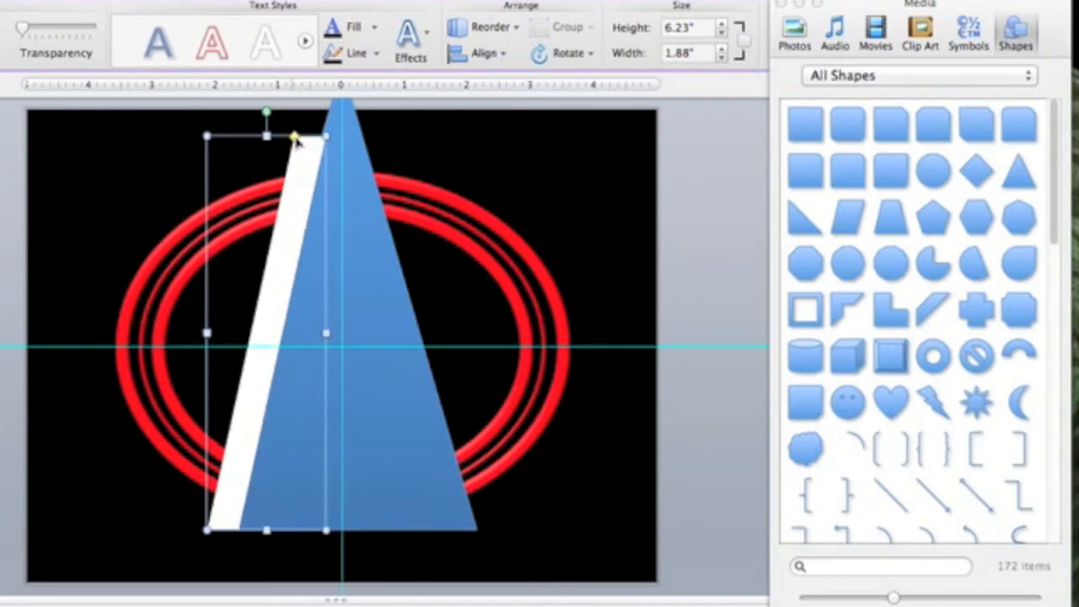
{"action": "left_click_drag", "start_coordinate": [241, 405], "coordinate": [277, 401]}
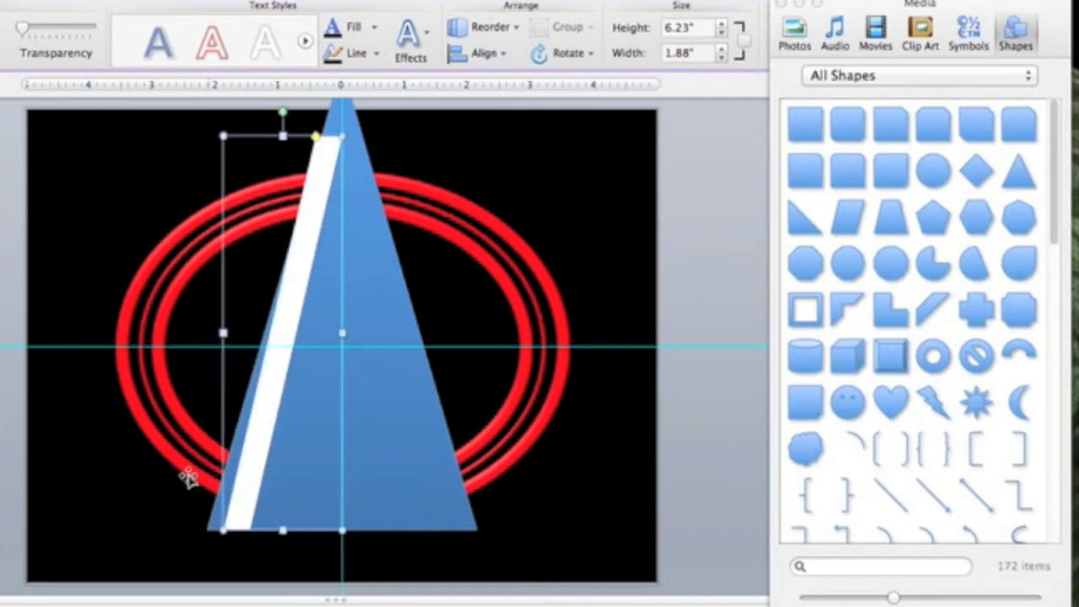
{"action": "left_click_drag", "start_coordinate": [255, 448], "coordinate": [240, 449]}
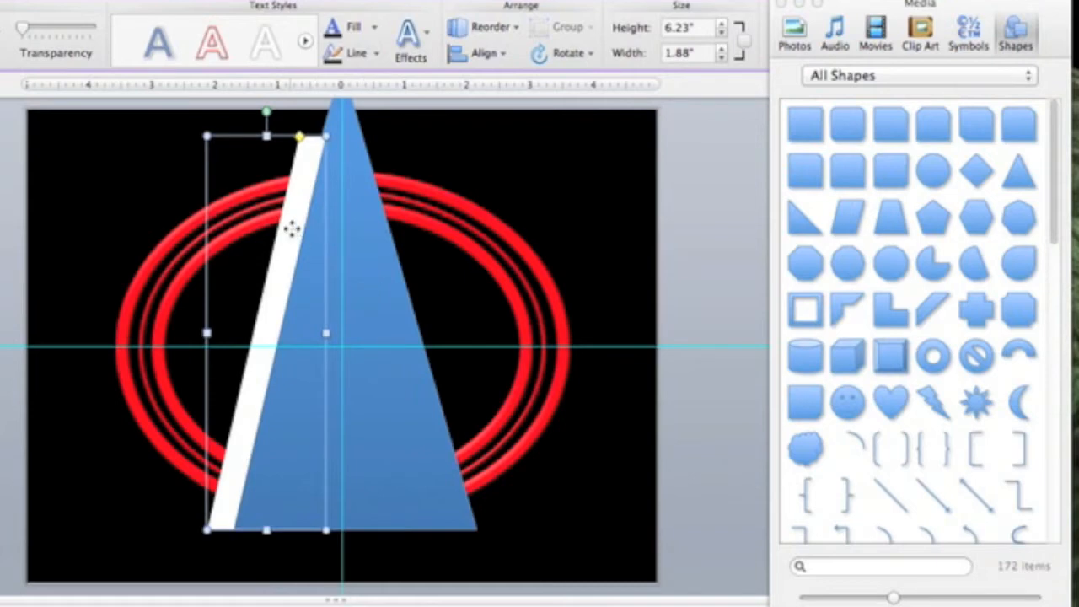
- Duplicate the white strip and place the copy over the right side of the triangle
{"action": "key", "text": "super+d"}
{"action": "left_click_drag", "start_coordinate": [298, 241], "coordinate": [424, 239]}
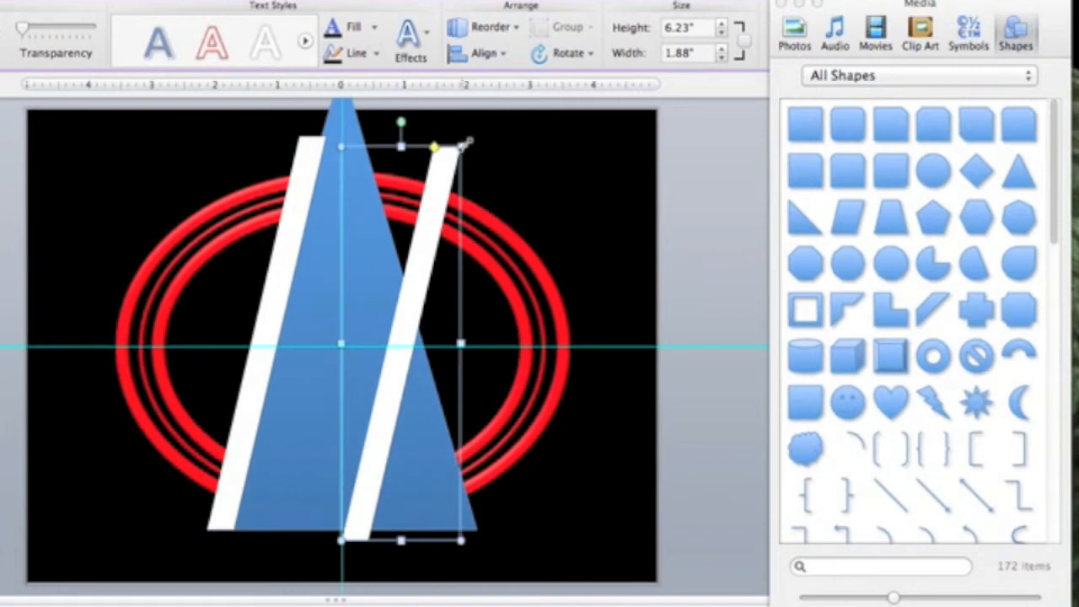
{"action": "mouse_move", "coordinate": [468, 141]}
{"action": "left_mouse_down"}
{"action": "mouse_move", "coordinate": [251, 142]}
{"action": "mouse_move", "coordinate": [459, 149]}
{"action": "left_mouse_up"}
- Mirror the copied strip horizontally by pulling its upper right corner across its left side at the same width
{"action": "left_click", "coordinate": [292, 239]}
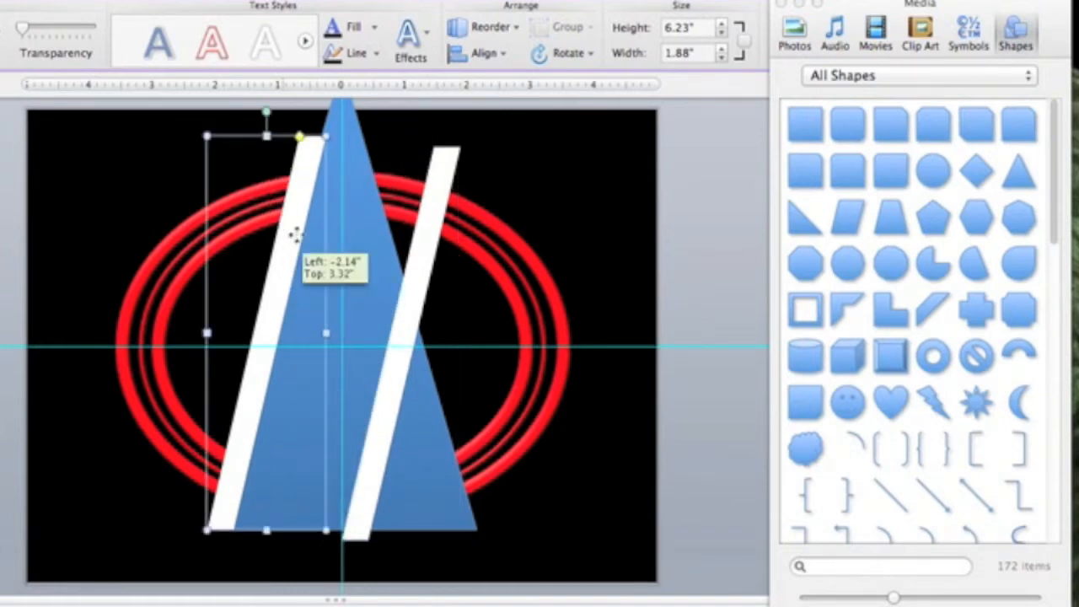
{"action": "left_click", "coordinate": [440, 148]}
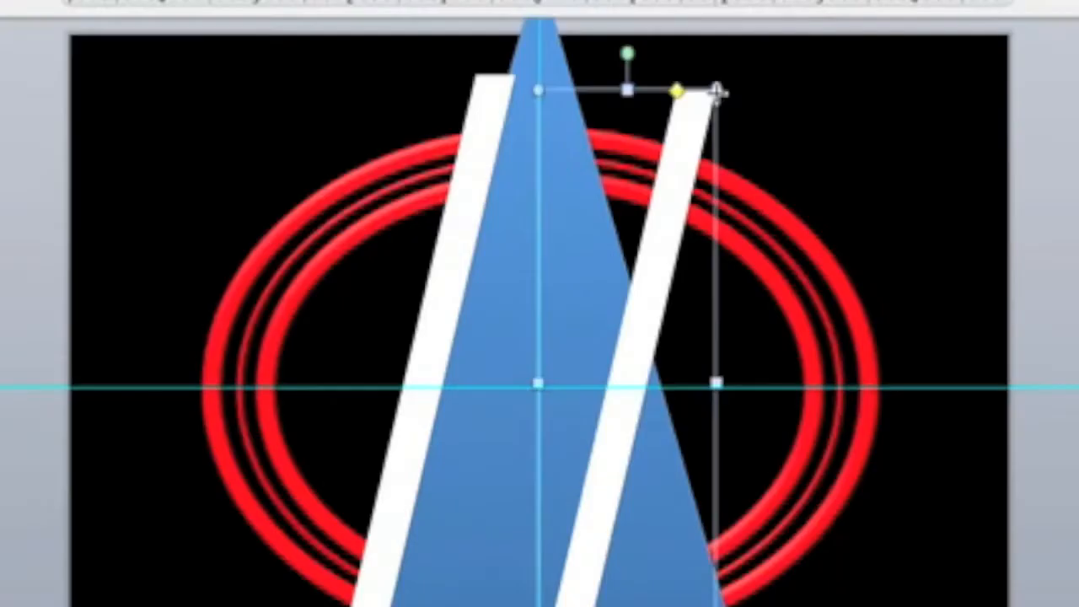
{"action": "left_click_drag", "start_coordinate": [463, 148], "coordinate": [463, 147]}
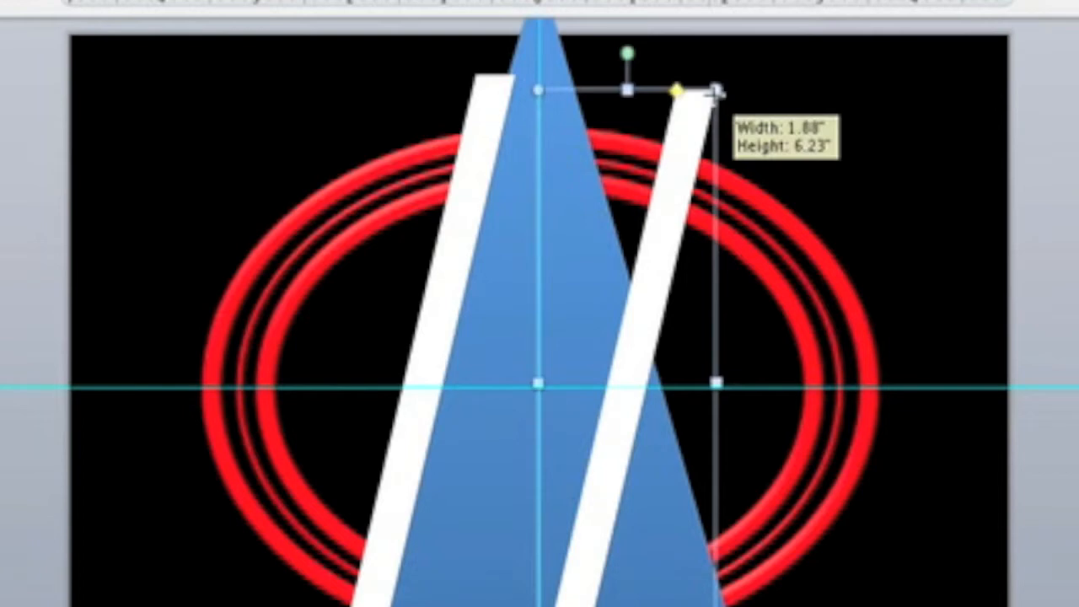
{"action": "left_click_drag", "start_coordinate": [715, 90], "coordinate": [362, 90]}
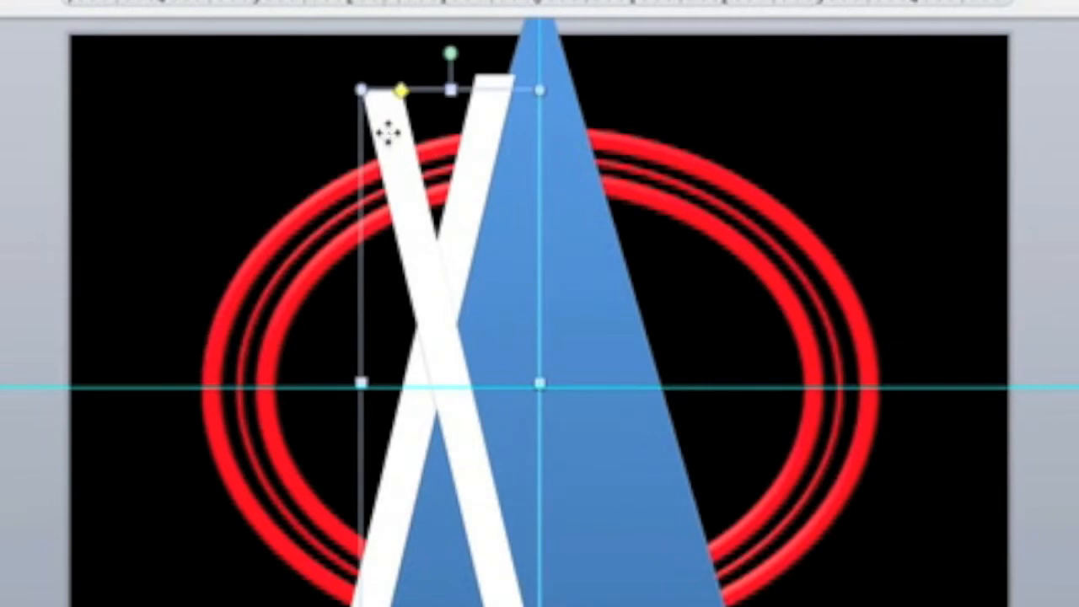
- Set the mirrored strip's width to 1.88" in its shape format settings
{"action": "right_click", "coordinate": [387, 131]}
{"action": "left_click", "coordinate": [491, 579]}
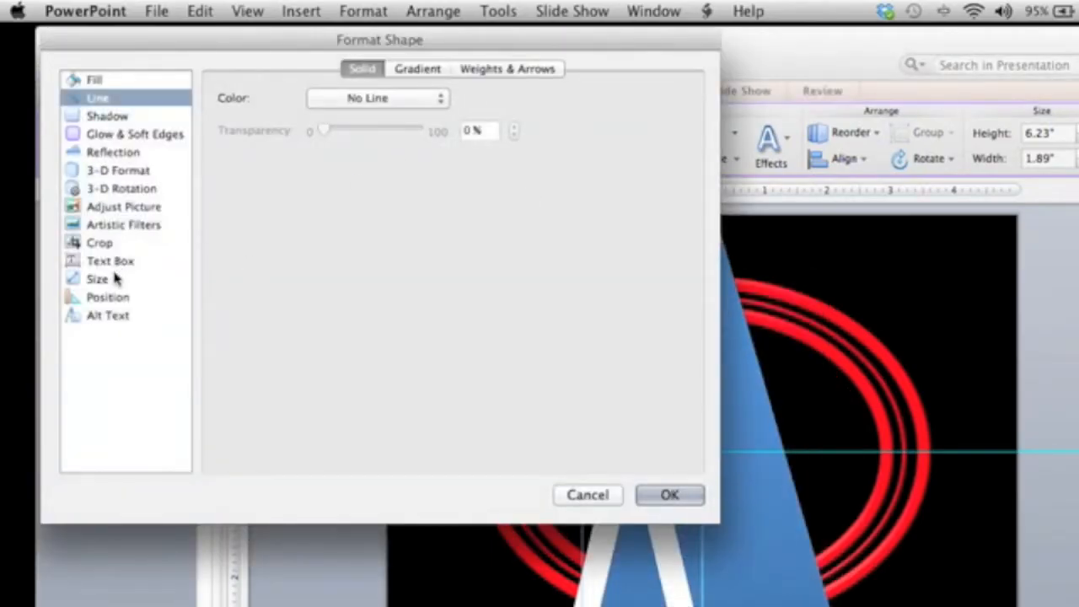
{"action": "left_click", "coordinate": [116, 279]}
{"action": "left_click", "coordinate": [363, 122]}
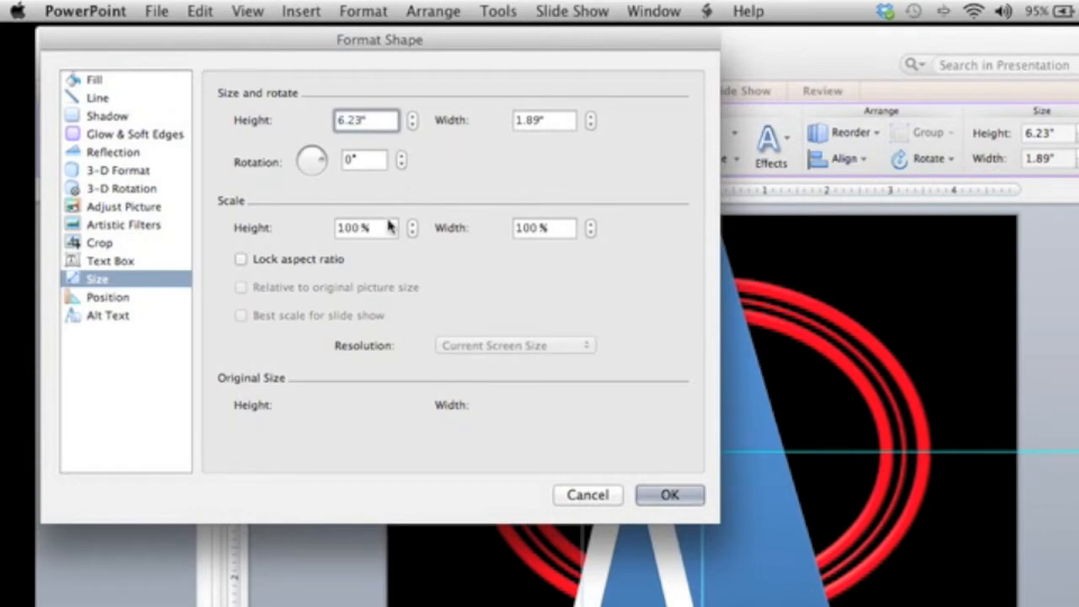
{"action": "left_click", "coordinate": [537, 123]}
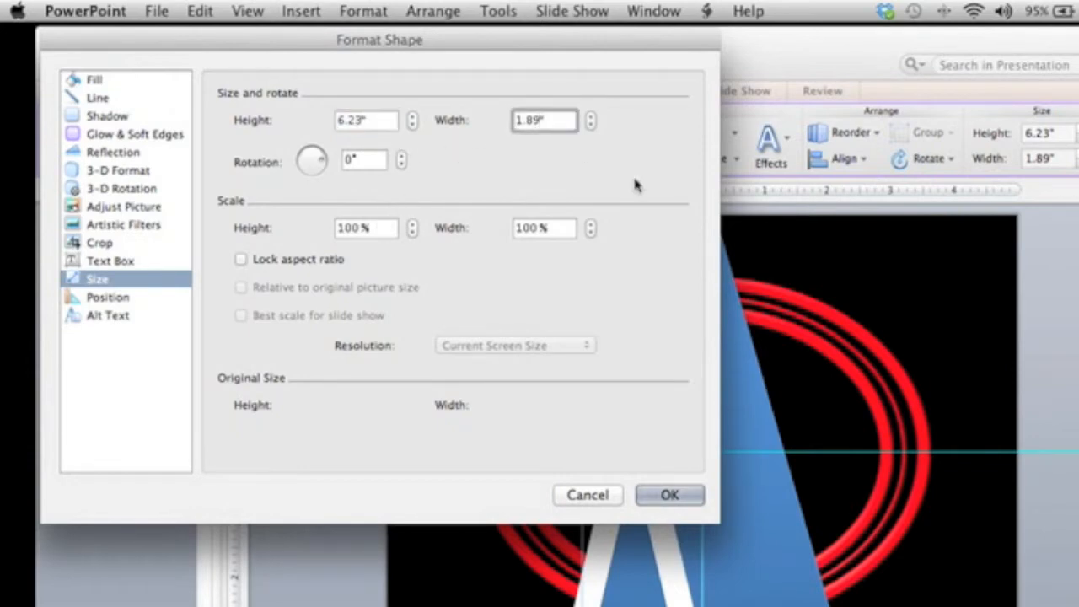
{"action": "key", "text": "BackSpace"}
{"action": "type", "text": "8"}
{"action": "left_click", "coordinate": [670, 495]}
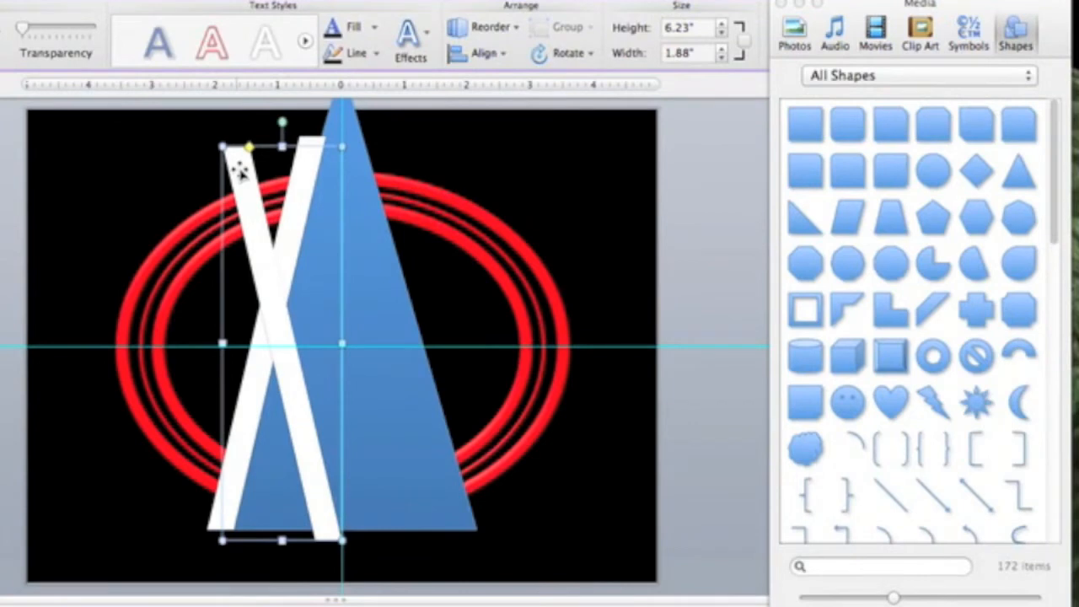
- Move the mirrored strip against the triangle's right edge, level with the left strip
{"action": "left_click_drag", "start_coordinate": [240, 169], "coordinate": [353, 160]}
{"action": "key", "text": "Right"}
{"action": "key", "text": "Right"}
{"action": "key", "text": "Right"}
{"action": "key", "text": "Right"}
{"action": "key", "text": "Right"}
{"action": "key", "text": "Right"}
{"action": "key", "text": "Right"}
{"action": "key", "text": "Right"}
{"action": "key", "text": "Right"}
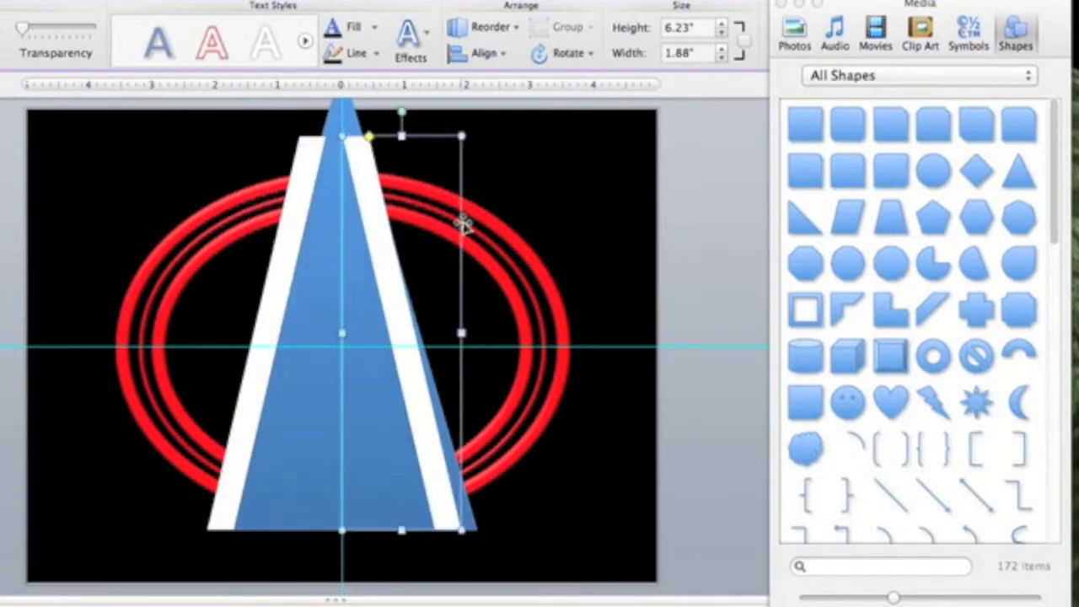
{"action": "key", "text": "Right"}
{"action": "key", "text": "Right"}
{"action": "key", "text": "Right"}
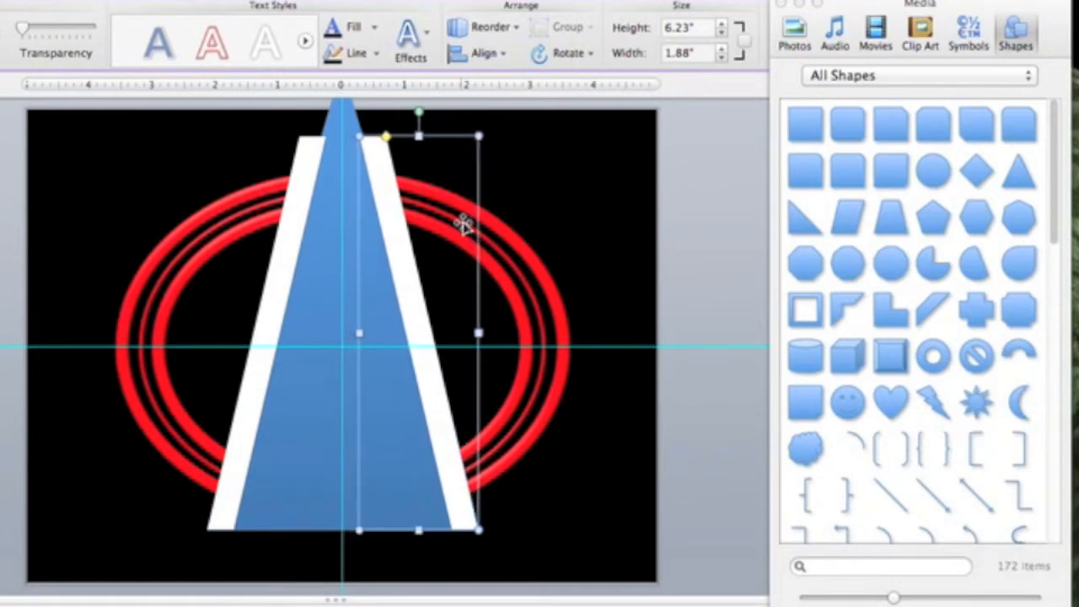
{"action": "left_click", "coordinate": [542, 491]}
{"action": "mouse_move", "coordinate": [436, 436]}
{"action": "left_mouse_down"}
{"action": "mouse_move", "coordinate": [397, 436]}
{"action": "mouse_move", "coordinate": [436, 435]}
{"action": "left_mouse_up"}
- Try to move the left white strip up and away from the triangle, and undo the move
{"action": "left_click_drag", "start_coordinate": [602, 473], "coordinate": [264, 133]}
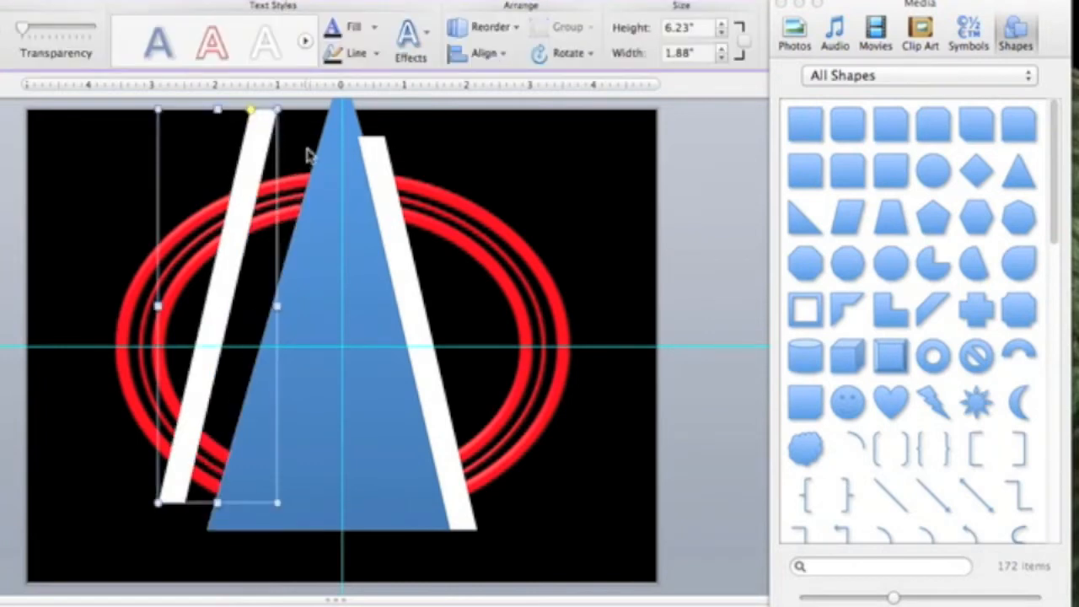
{"action": "key", "text": "super+z"}
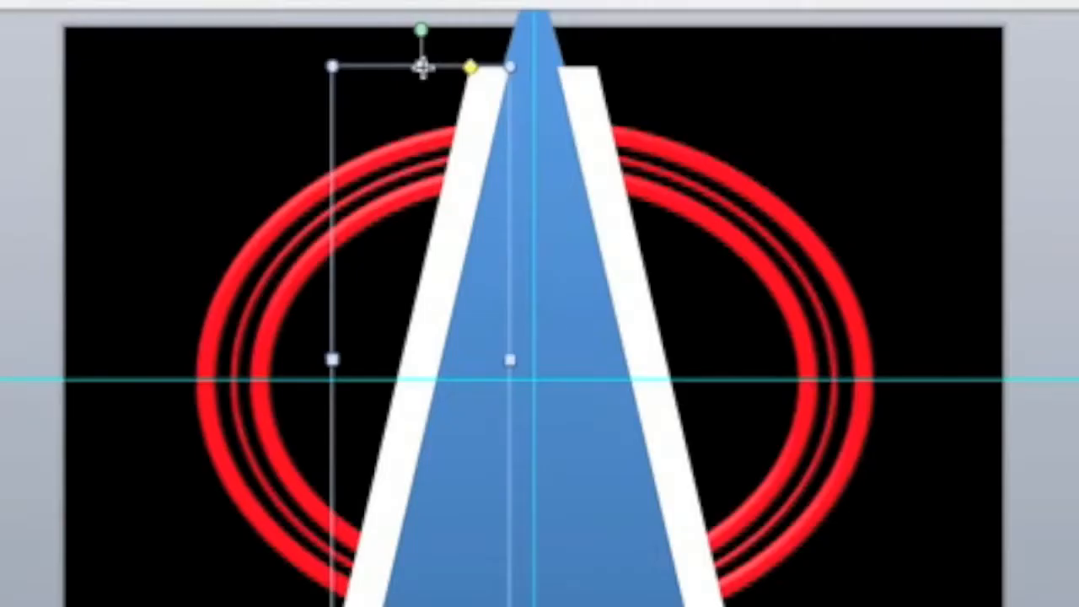
- Lower the top edges of both white strips to the top of the red rings, giving each a height of 5.58"
{"action": "left_click_drag", "start_coordinate": [267, 136], "coordinate": [266, 153]}
{"action": "left_click_drag", "start_coordinate": [422, 94], "coordinate": [424, 131]}
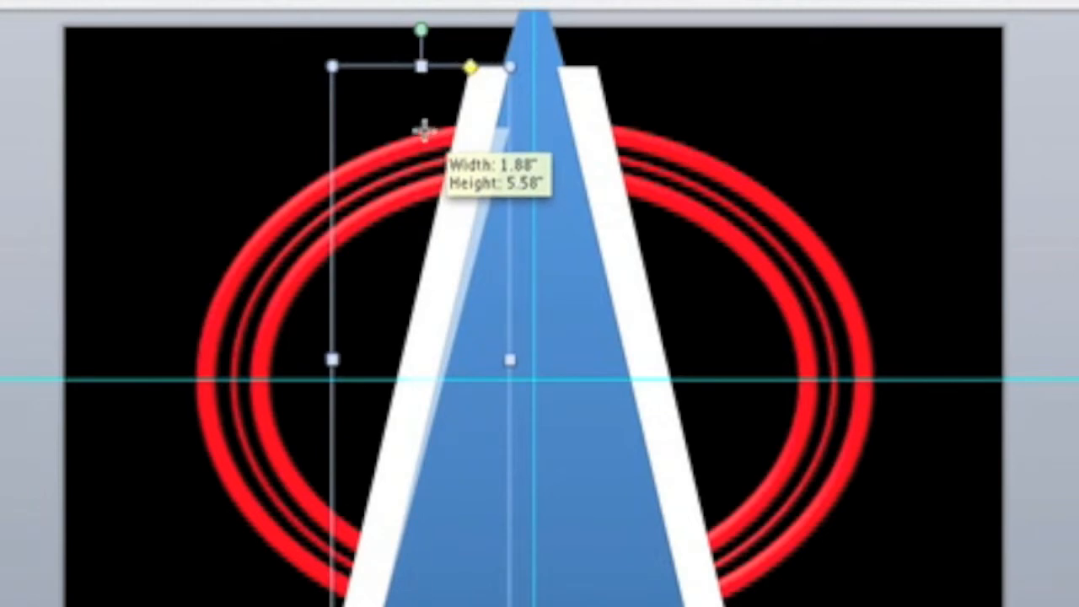
{"action": "left_click_drag", "start_coordinate": [424, 131], "coordinate": [424, 130]}
{"action": "left_click", "coordinate": [590, 99]}
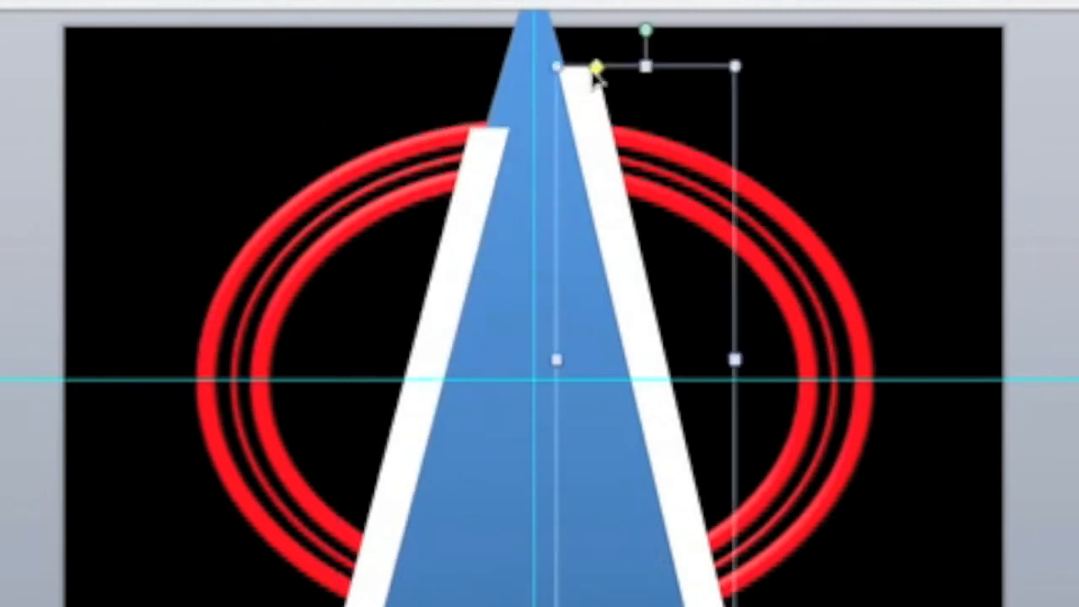
{"action": "left_click_drag", "start_coordinate": [645, 66], "coordinate": [645, 127]}
- Delete the blue guide triangle from between the two white strips
{"action": "left_click", "coordinate": [863, 192]}
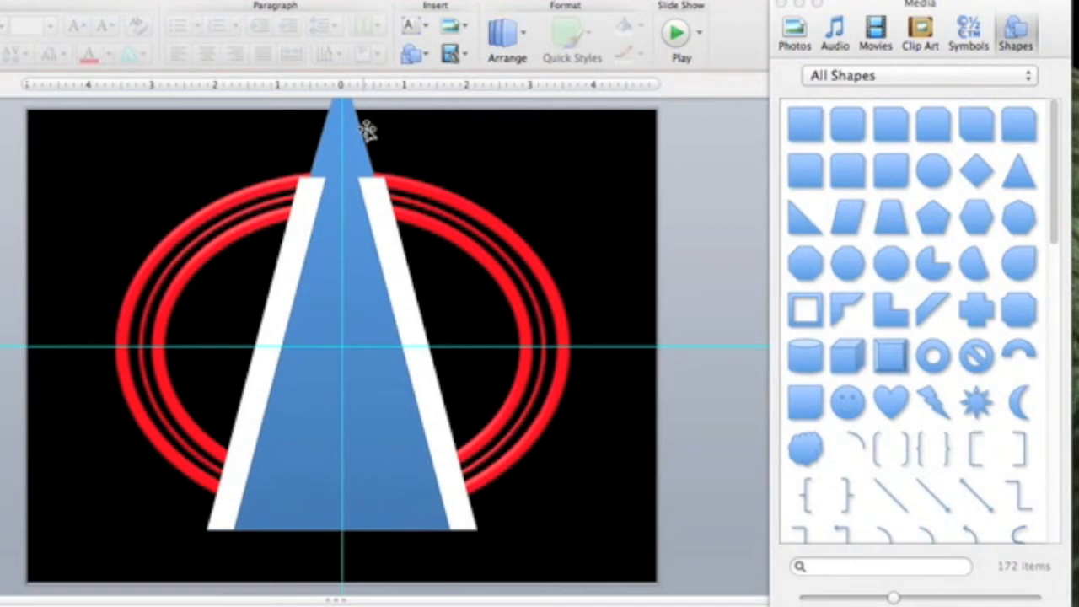
{"action": "left_click_drag", "start_coordinate": [361, 128], "coordinate": [371, 133]}
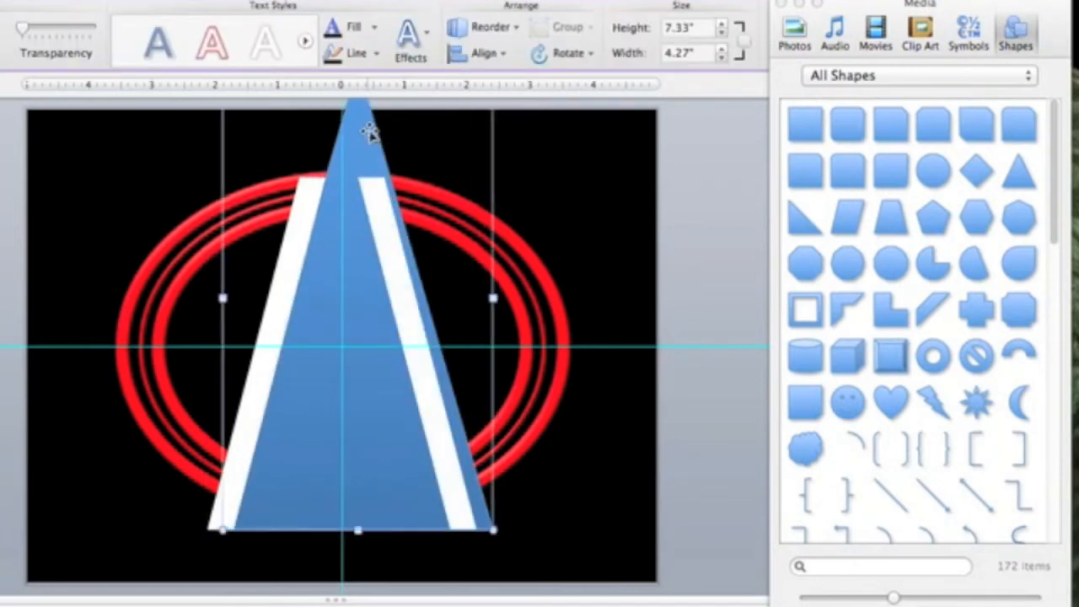
{"action": "key", "text": "Delete"}
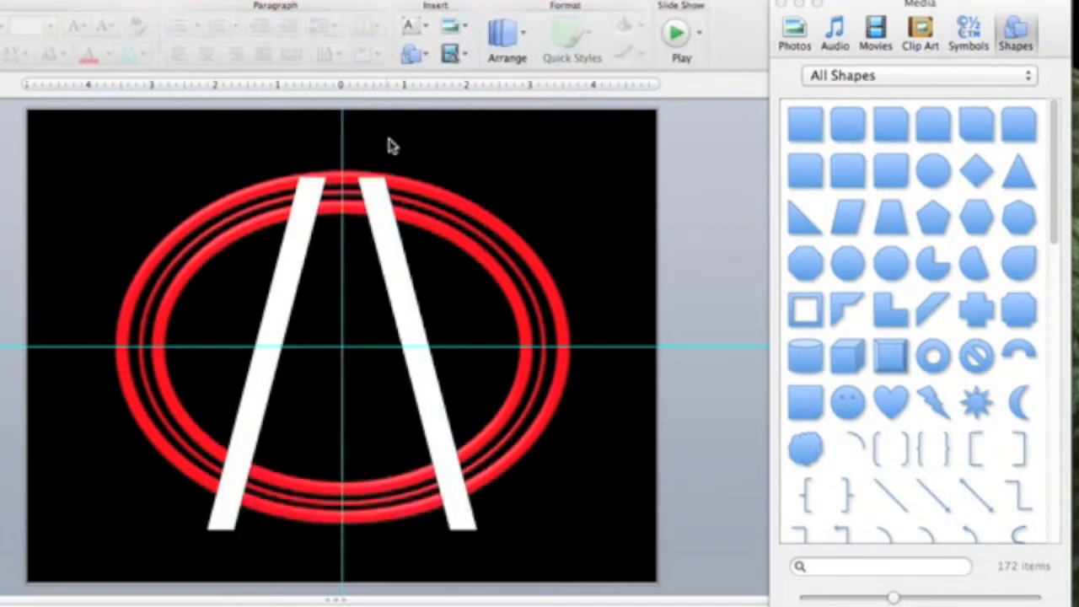
- Draw a rectangle about 1.74" wide and 0.48" high above the rings, to the right of the vertical guide
{"action": "left_click", "coordinate": [806, 122]}
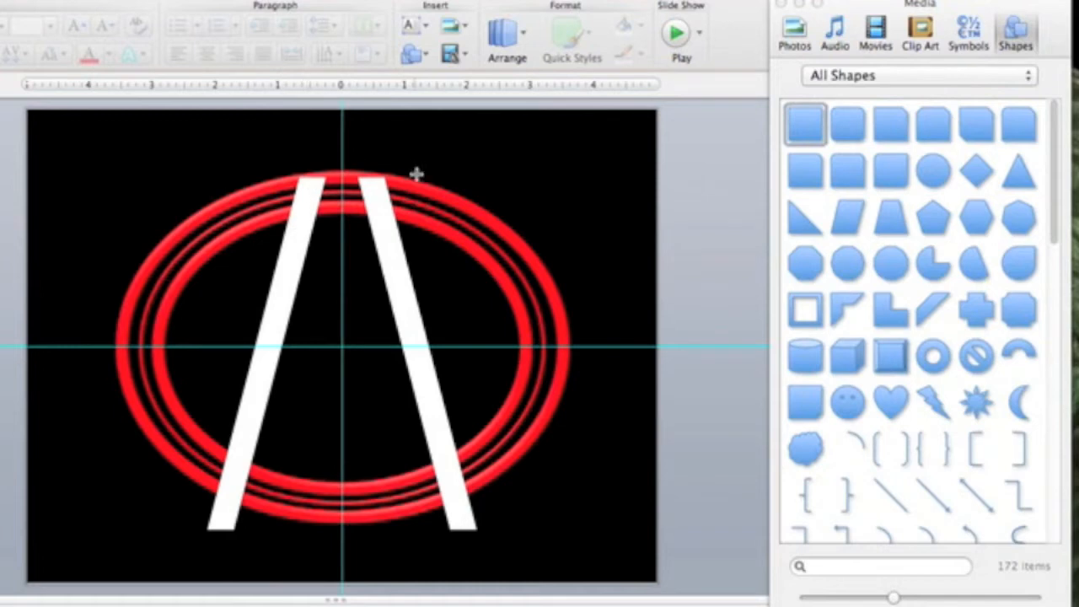
{"action": "mouse_move", "coordinate": [405, 138]}
{"action": "left_mouse_down"}
{"action": "mouse_move", "coordinate": [530, 177]}
{"action": "mouse_move", "coordinate": [513, 169]}
{"action": "left_mouse_up"}
- Try to move the right white strip up beside the rectangle, and undo the move
{"action": "left_click_drag", "start_coordinate": [385, 228], "coordinate": [380, 187]}
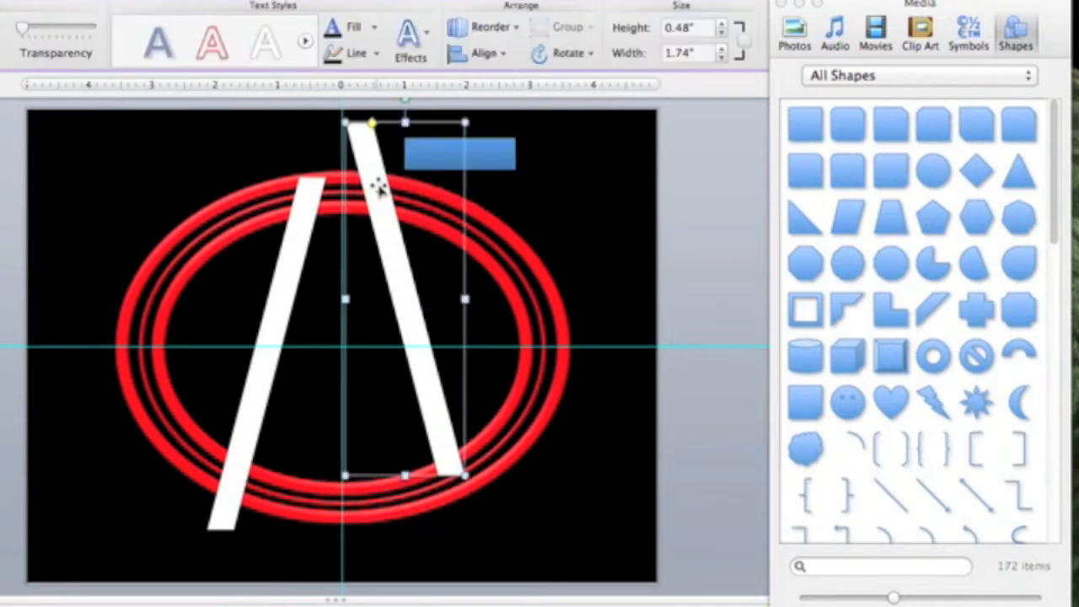
{"action": "key", "text": "super+z"}
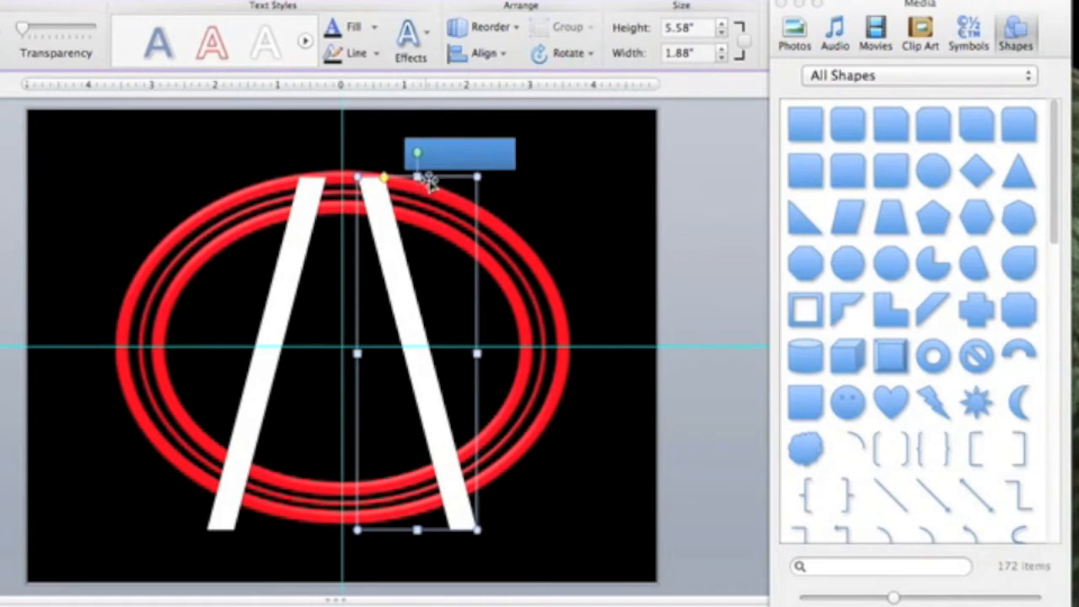
{"action": "left_click_drag", "start_coordinate": [477, 178], "coordinate": [479, 180]}
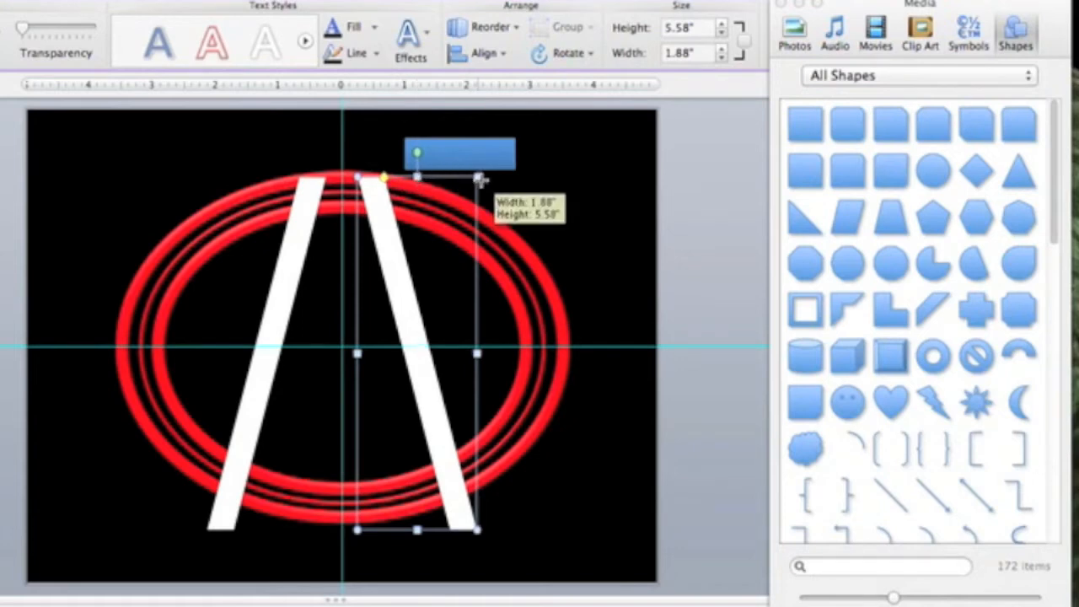
{"action": "left_click_drag", "start_coordinate": [480, 181], "coordinate": [481, 180]}
- Rotate the blue rectangle to the slant of the right white strip and lay it over the strip's upper part
{"action": "left_click", "coordinate": [477, 148]}
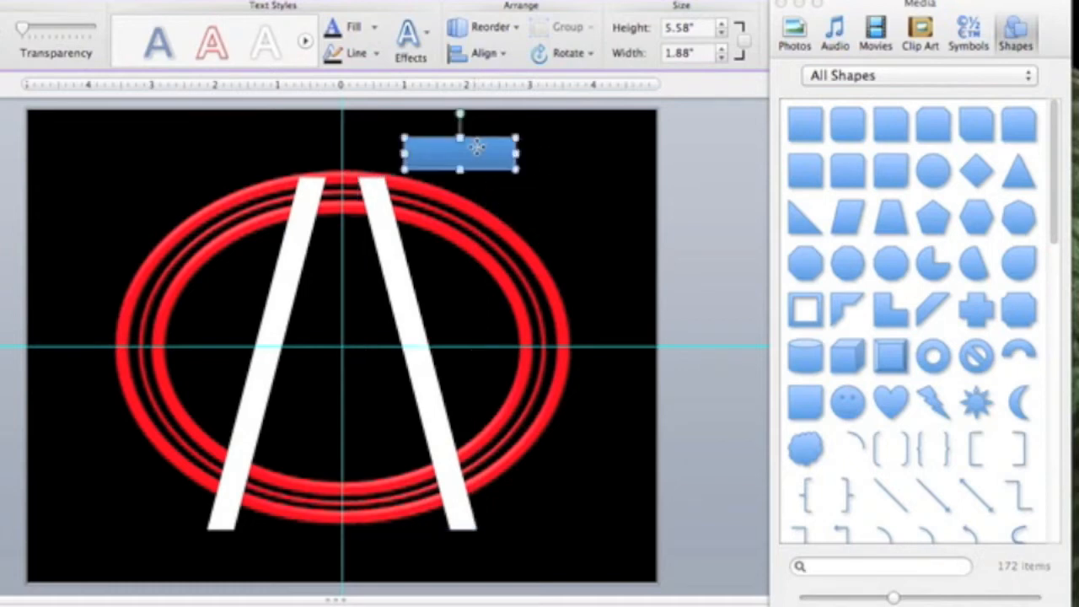
{"action": "left_click_drag", "start_coordinate": [460, 169], "coordinate": [509, 154]}
{"action": "left_click_drag", "start_coordinate": [463, 110], "coordinate": [496, 172]}
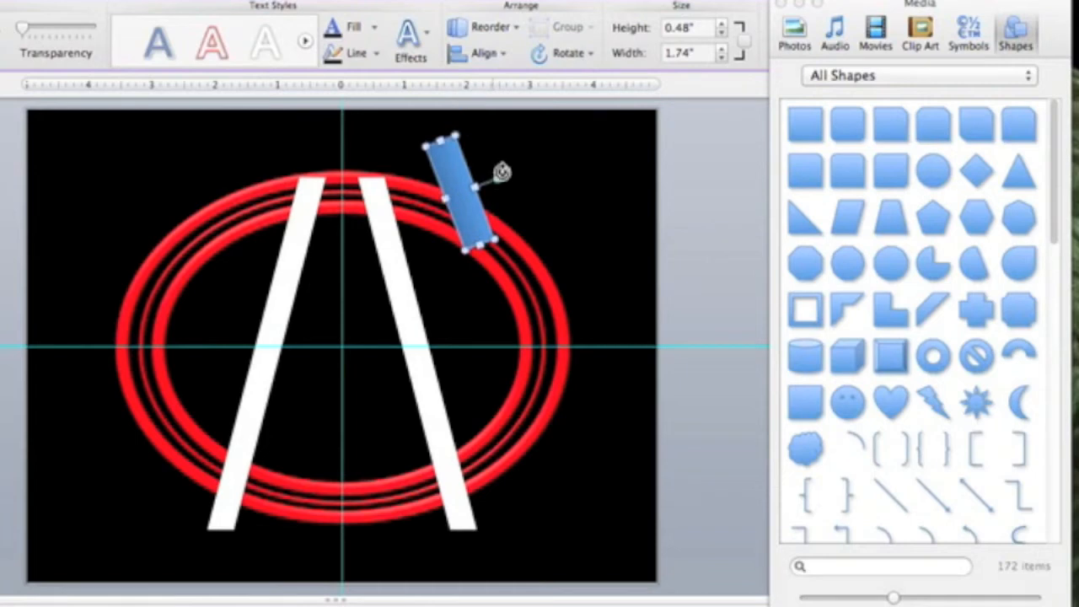
{"action": "left_click_drag", "start_coordinate": [484, 179], "coordinate": [423, 231]}
{"action": "left_click_drag", "start_coordinate": [395, 230], "coordinate": [427, 248]}
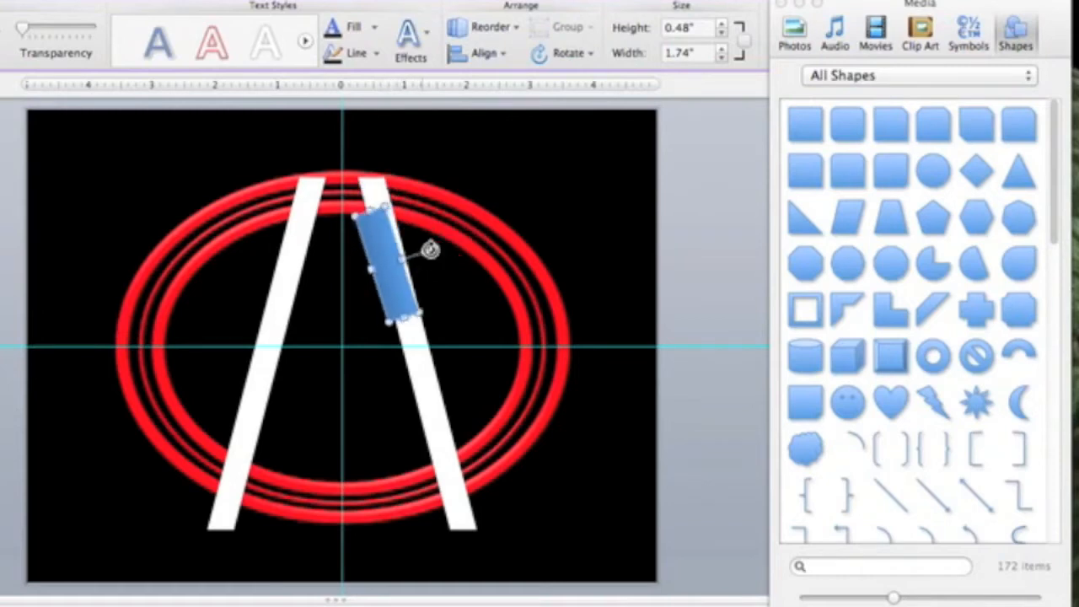
- Align the rectangle with the right strip's outer edge and reduce its height to 0.4" to match the strip's thickness
{"action": "key", "text": "Right"}
{"action": "key", "text": "Right"}
{"action": "key", "text": "Right"}
{"action": "key", "text": "Left"}
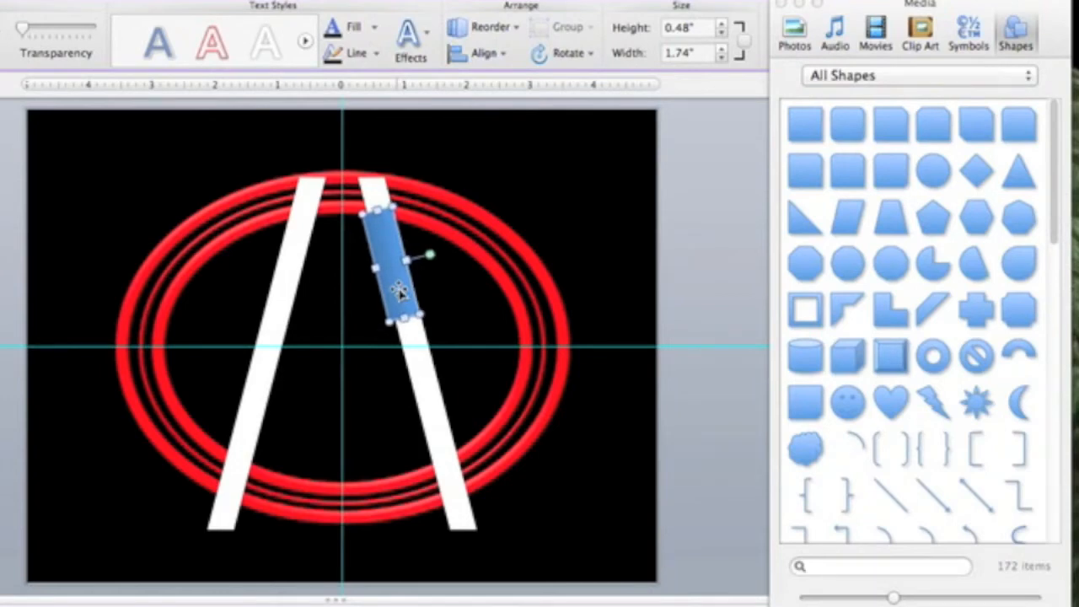
{"action": "left_click_drag", "start_coordinate": [375, 266], "coordinate": [381, 267]}
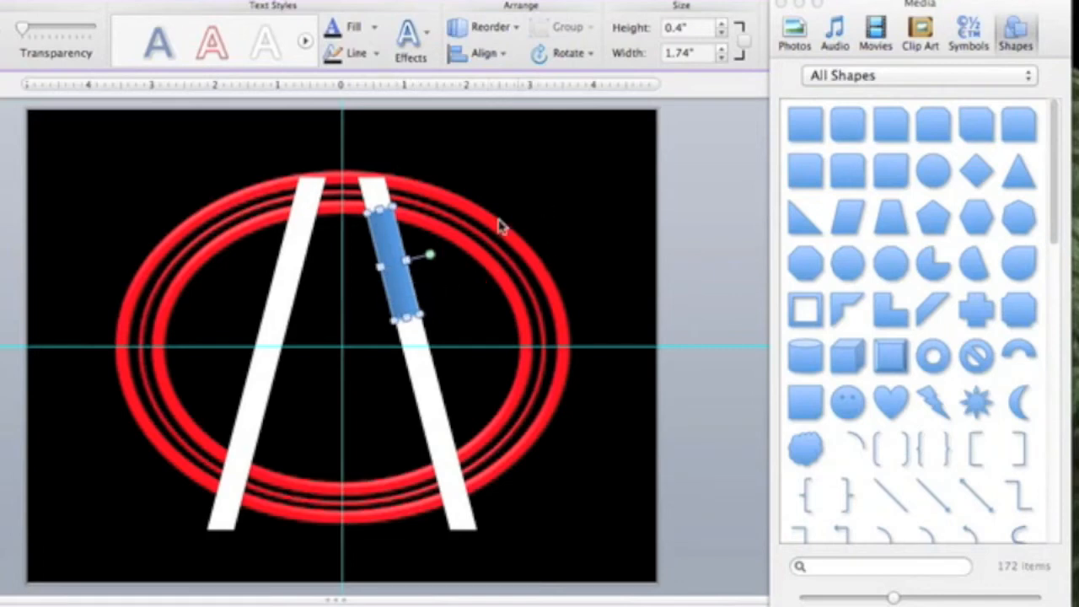
- Lay the rectangle horizontally across the tops of both strips, centered on the vertical guide, and fill it white
{"action": "left_click_drag", "start_coordinate": [430, 255], "coordinate": [337, 150]}
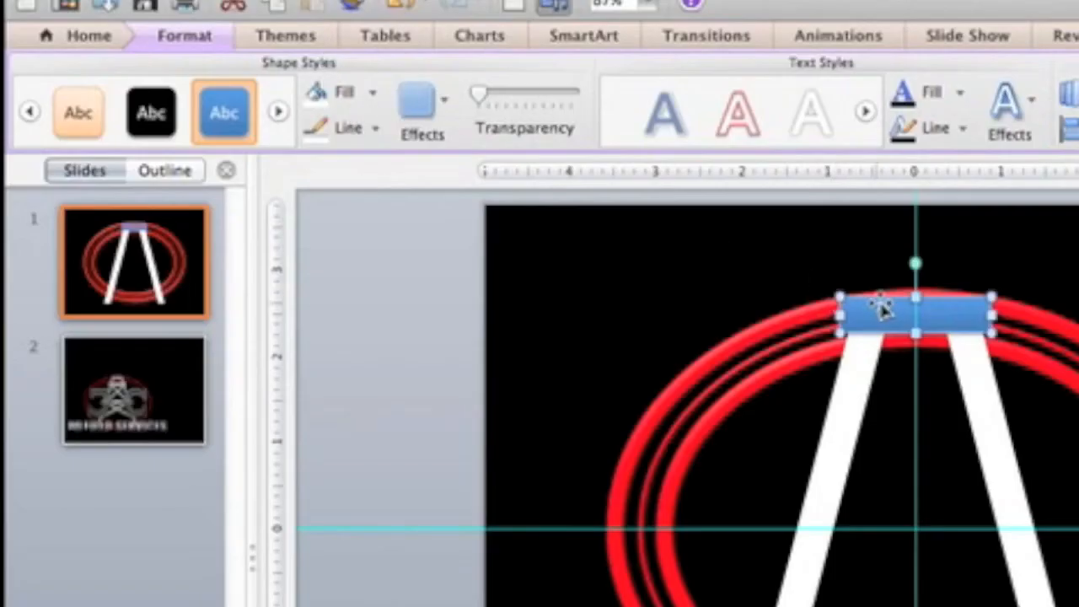
{"action": "left_click", "coordinate": [178, 37]}
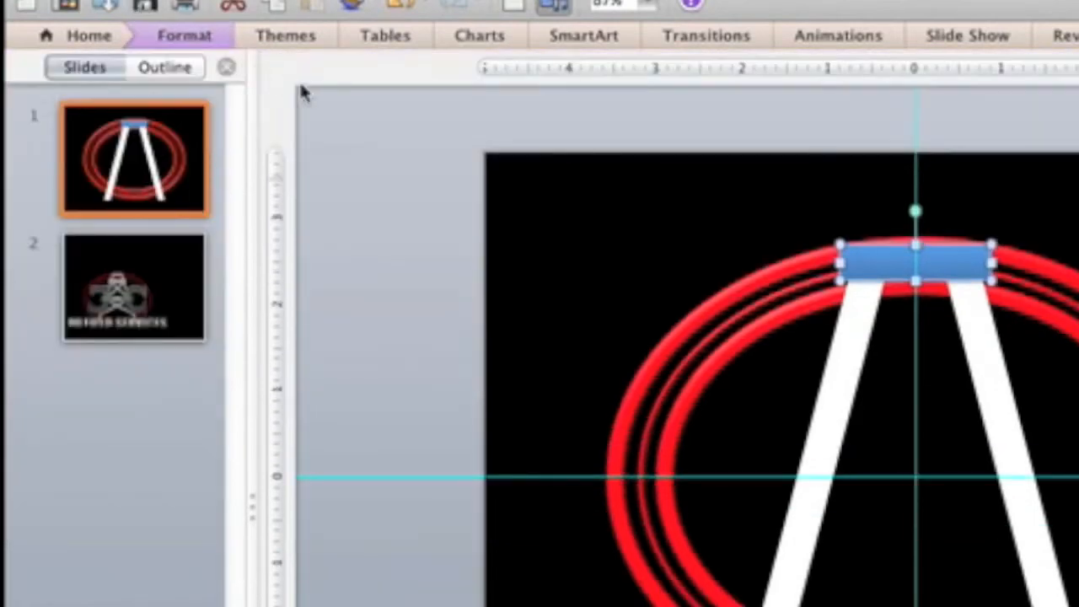
{"action": "left_click", "coordinate": [151, 36]}
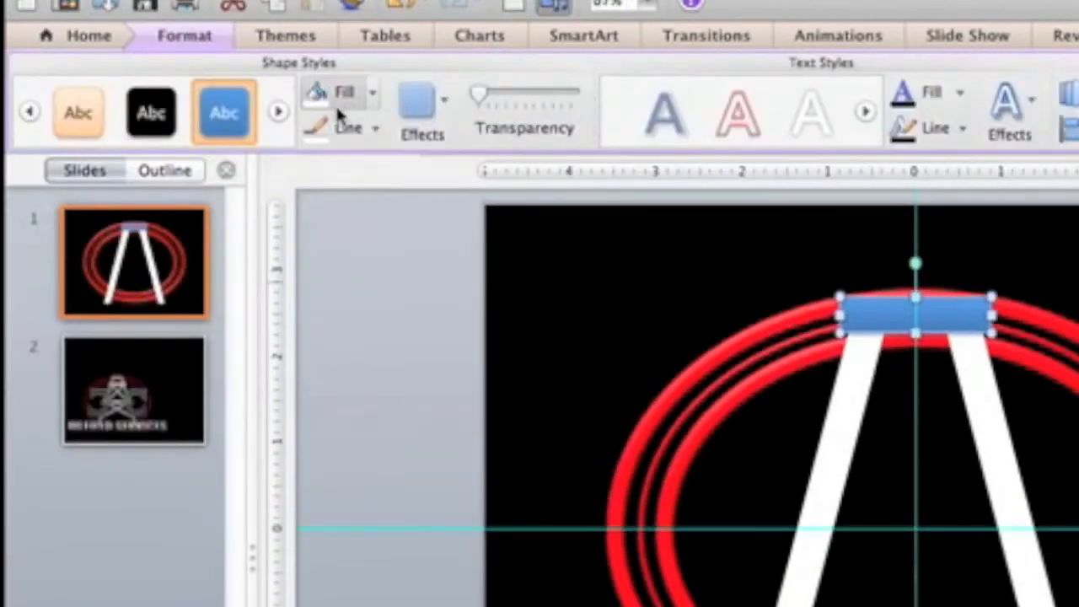
{"action": "left_click", "coordinate": [353, 103]}
{"action": "left_click", "coordinate": [374, 132]}
{"action": "left_click", "coordinate": [394, 173]}
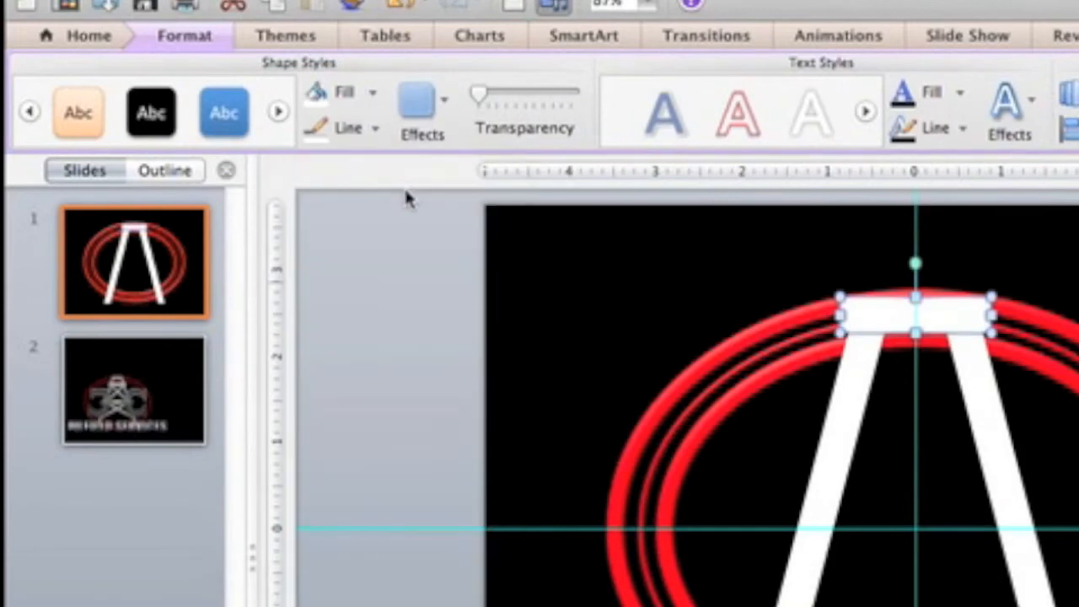
{"action": "left_click", "coordinate": [446, 122]}
{"action": "mouse_move", "coordinate": [497, 159]}
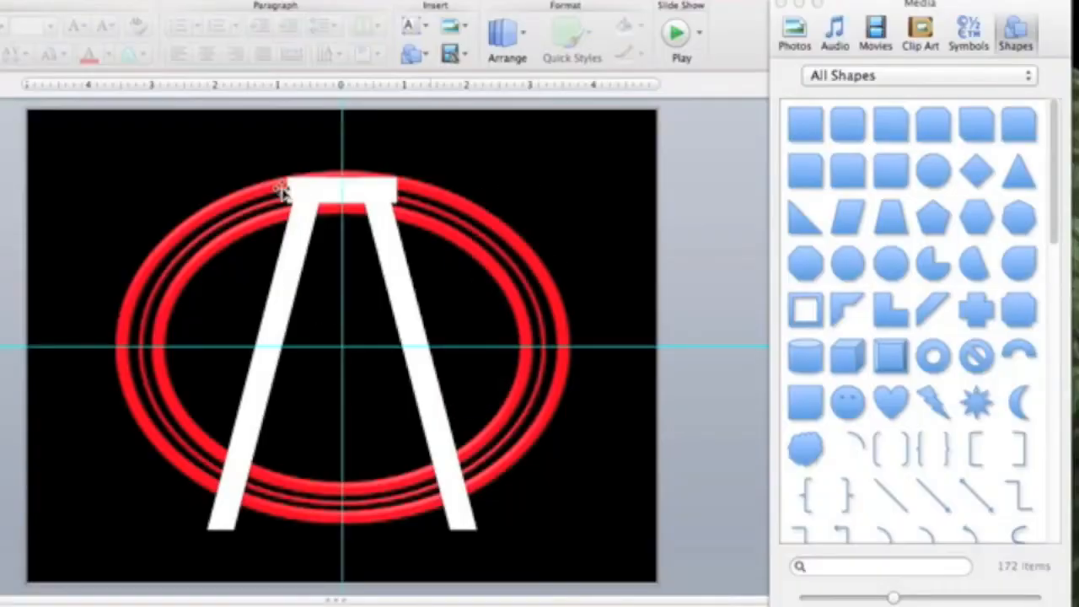
- Duplicate the top bar and make the copy a thicker, wider crossbar centered over both strips a short distance below it
{"action": "left_click", "coordinate": [350, 194]}
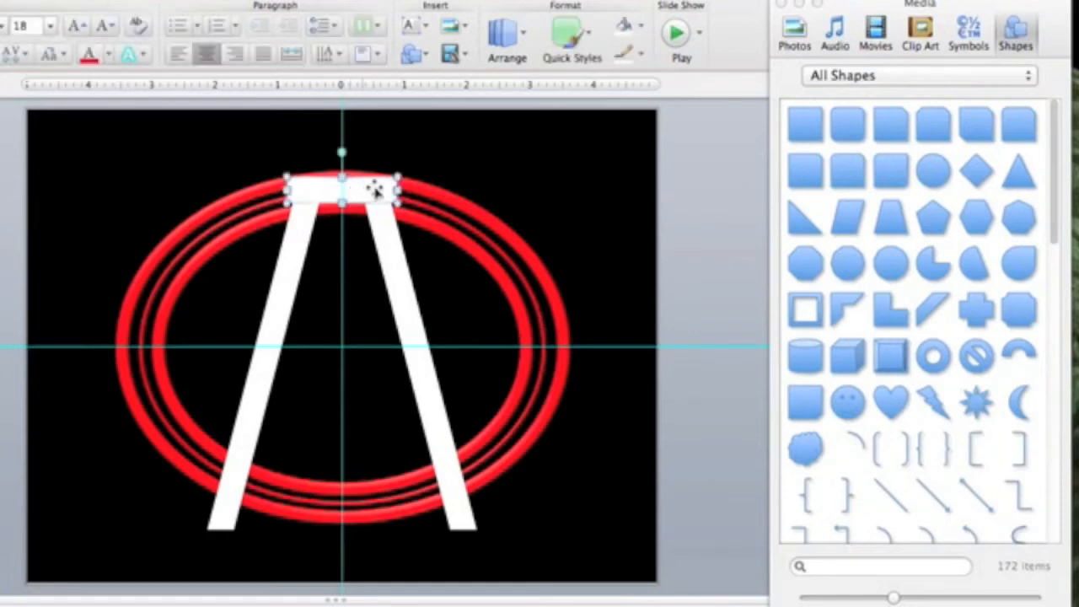
{"action": "key", "text": "super+d"}
{"action": "left_click_drag", "start_coordinate": [372, 199], "coordinate": [521, 154]}
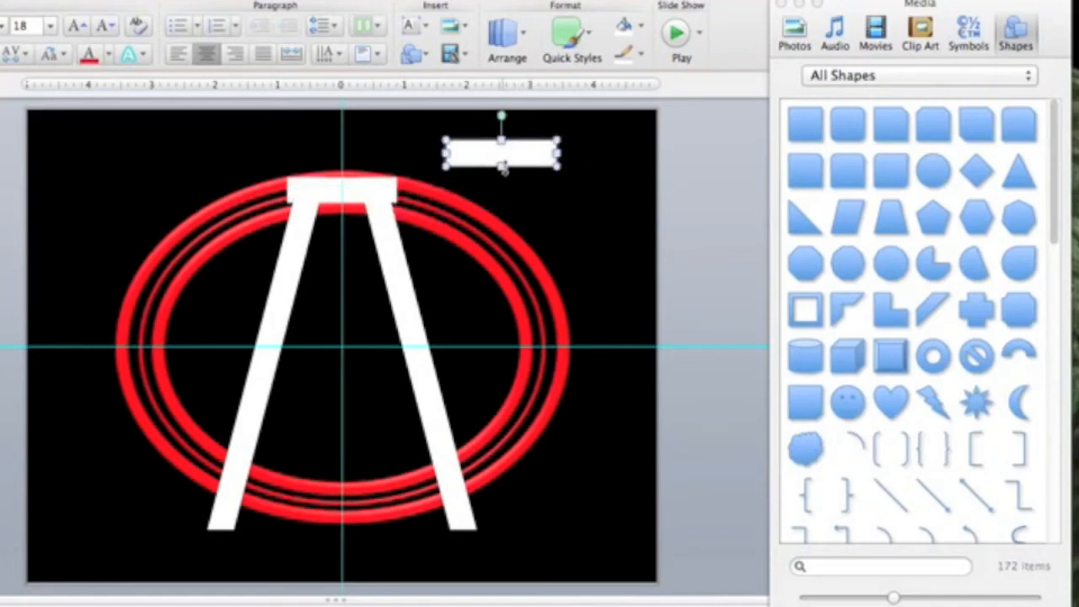
{"action": "left_click_drag", "start_coordinate": [503, 168], "coordinate": [504, 192]}
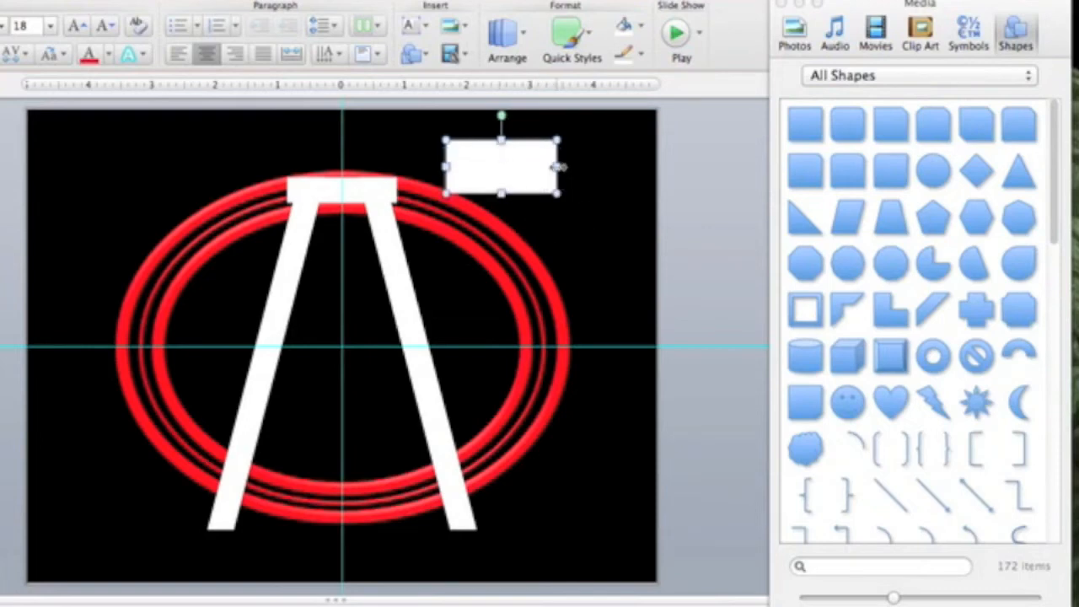
{"action": "left_click_drag", "start_coordinate": [557, 167], "coordinate": [352, 266]}
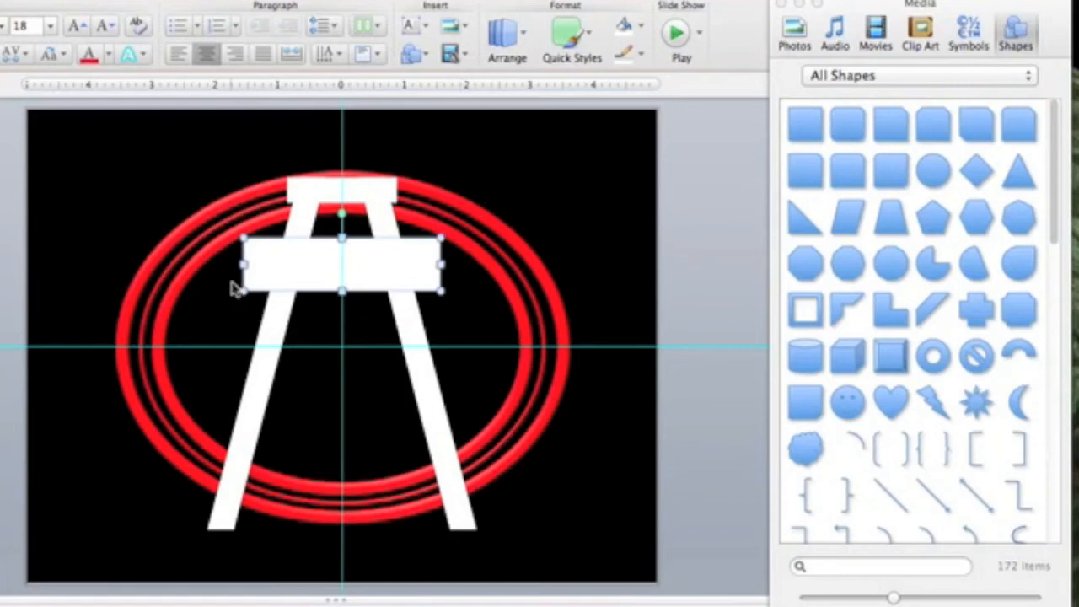
{"action": "left_click_drag", "start_coordinate": [242, 290], "coordinate": [243, 280]}
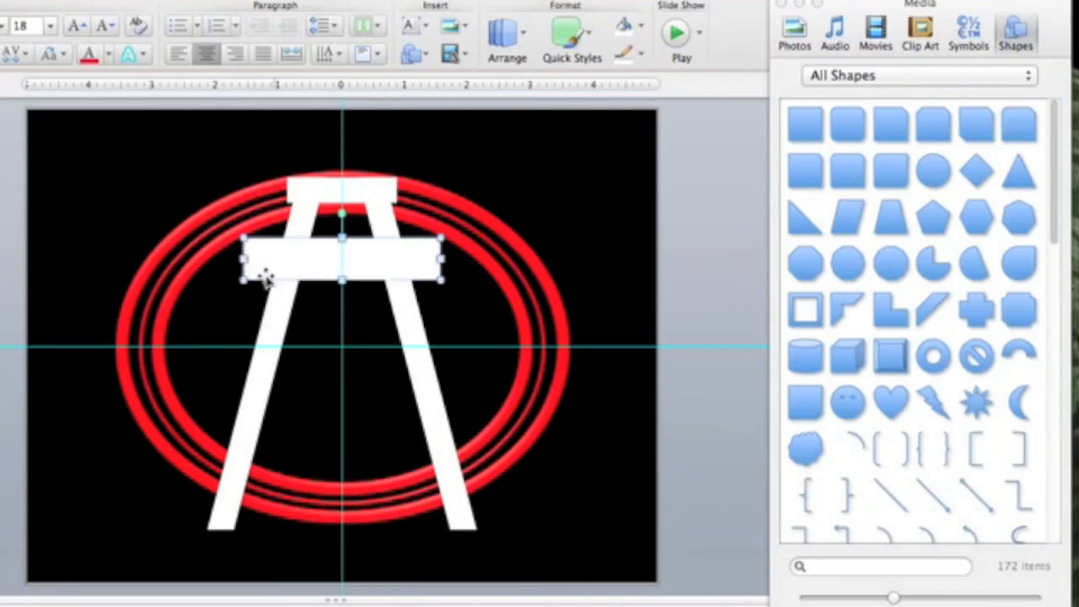
{"action": "left_click_drag", "start_coordinate": [243, 282], "coordinate": [243, 284]}
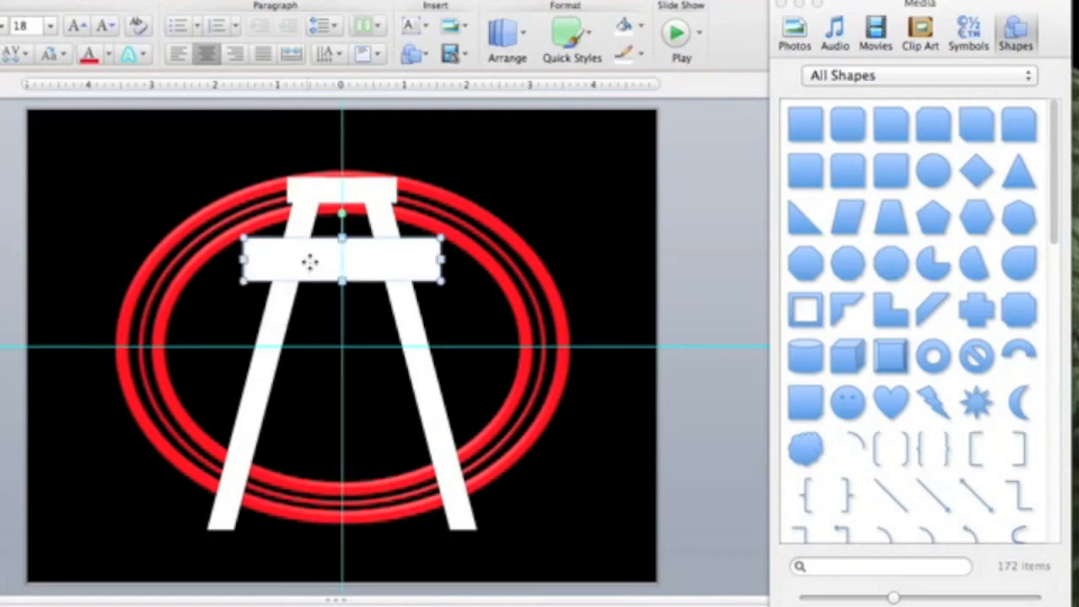
- Duplicate the thicker crossbar, place the copy just below the horizontal guide and widen it evenly past both strips
{"action": "key", "text": "super+d"}
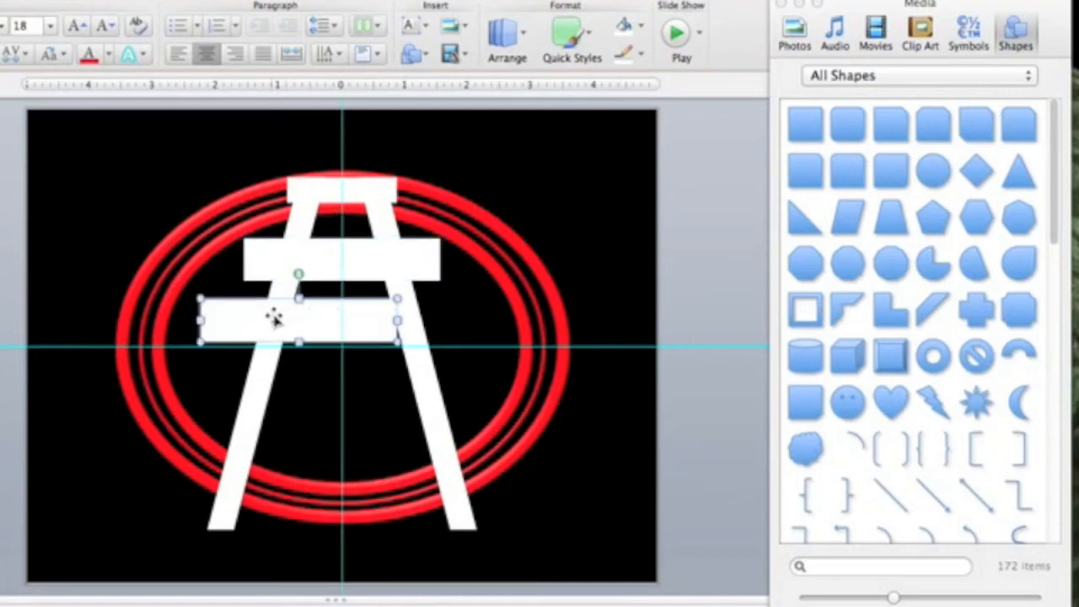
{"action": "left_click_drag", "start_coordinate": [267, 326], "coordinate": [275, 392]}
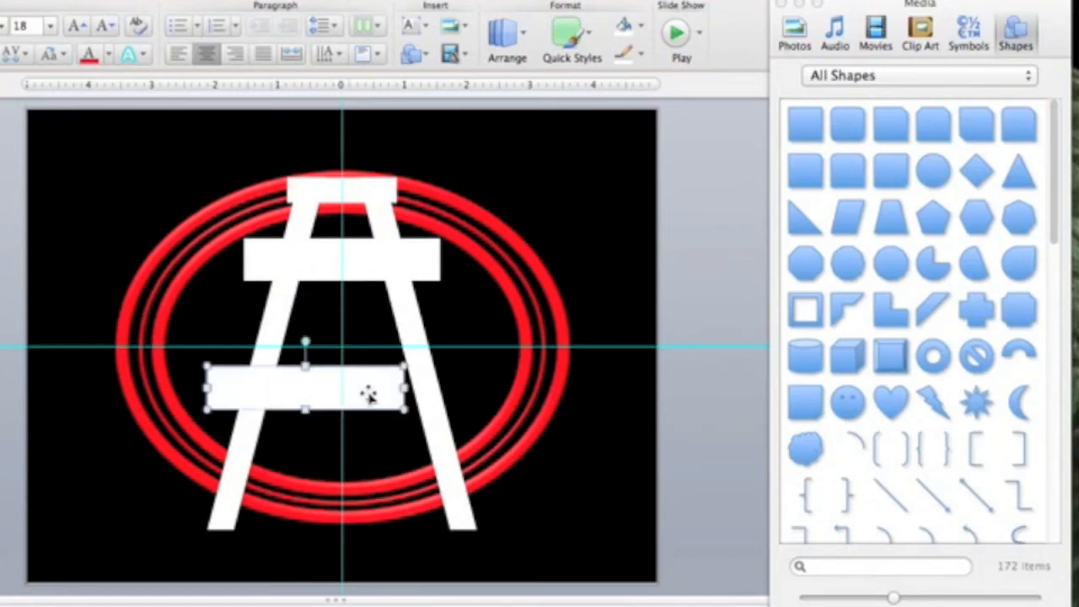
{"action": "left_click_drag", "start_coordinate": [406, 389], "coordinate": [487, 391]}
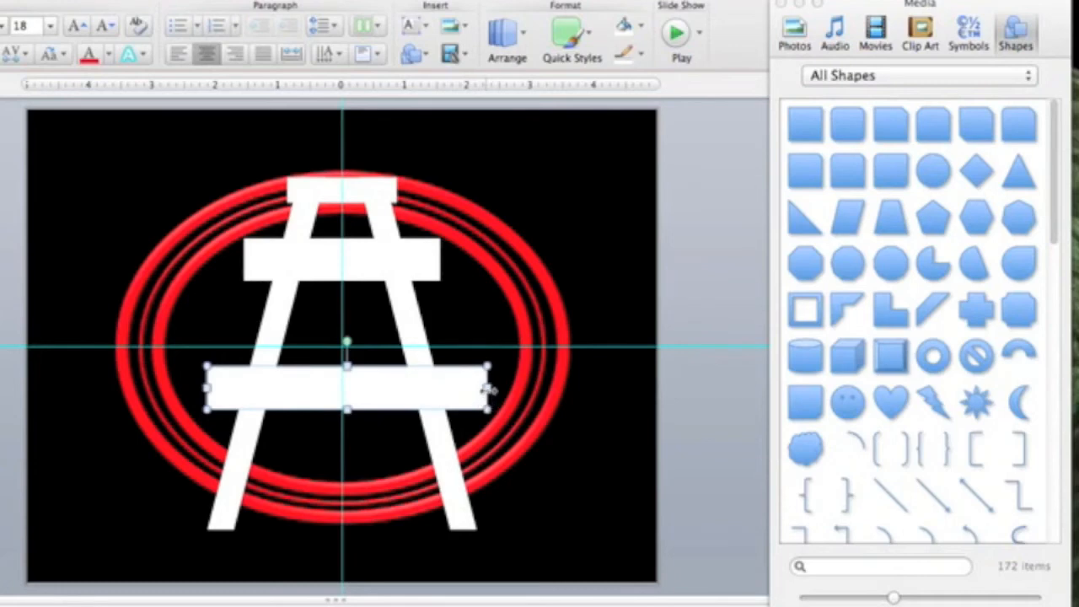
{"action": "left_click_drag", "start_coordinate": [487, 391], "coordinate": [477, 390]}
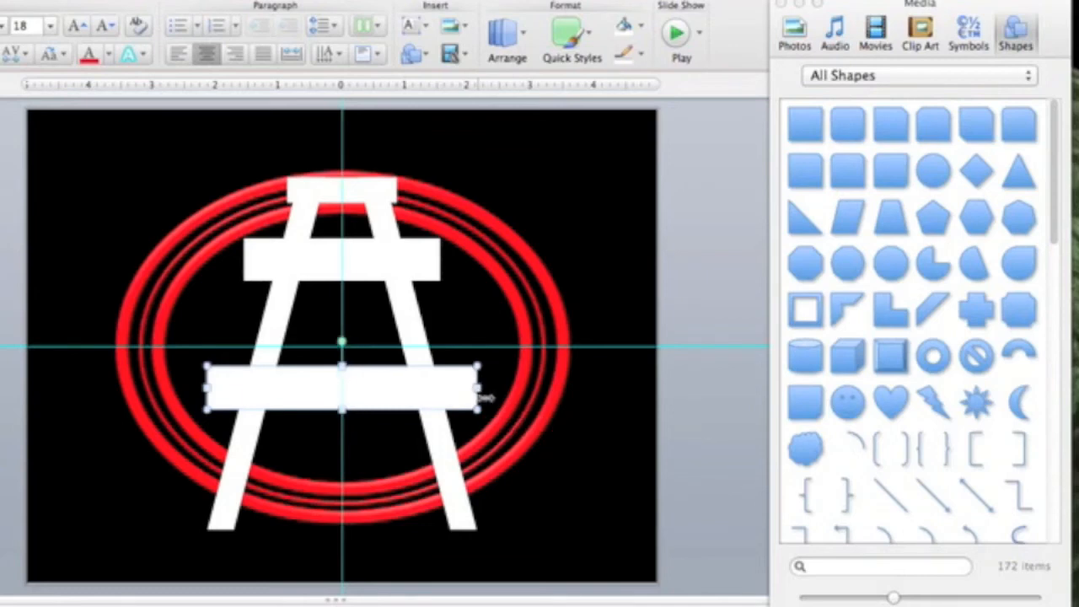
- Place a copy of the top bar between the two crossbars, rotate it diagonally down to the right, and undo its thickening
{"action": "left_click", "coordinate": [332, 193]}
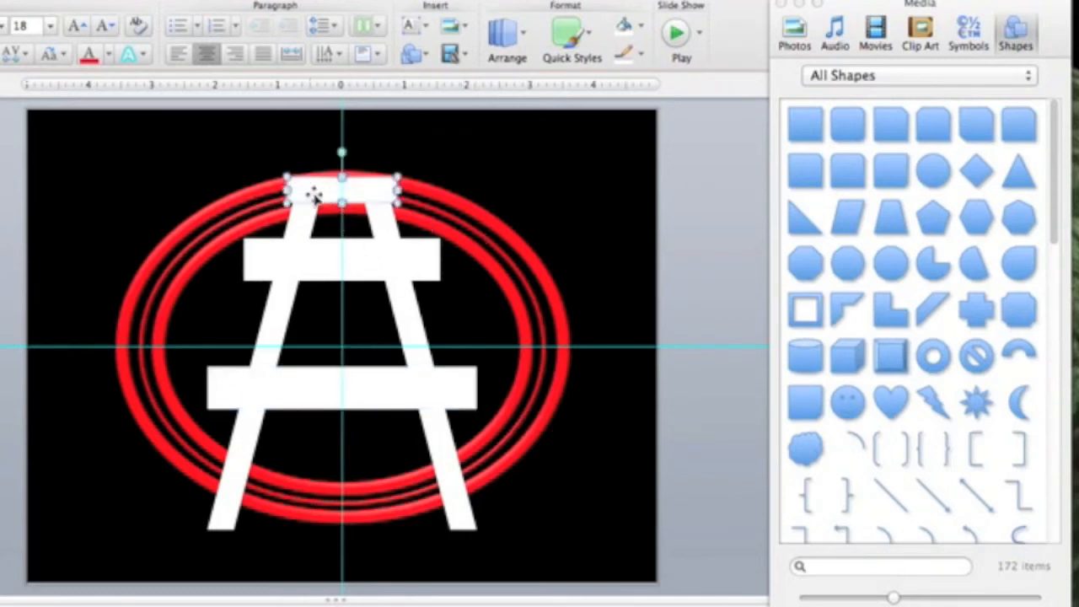
{"action": "left_click_drag", "start_coordinate": [322, 217], "coordinate": [313, 300]}
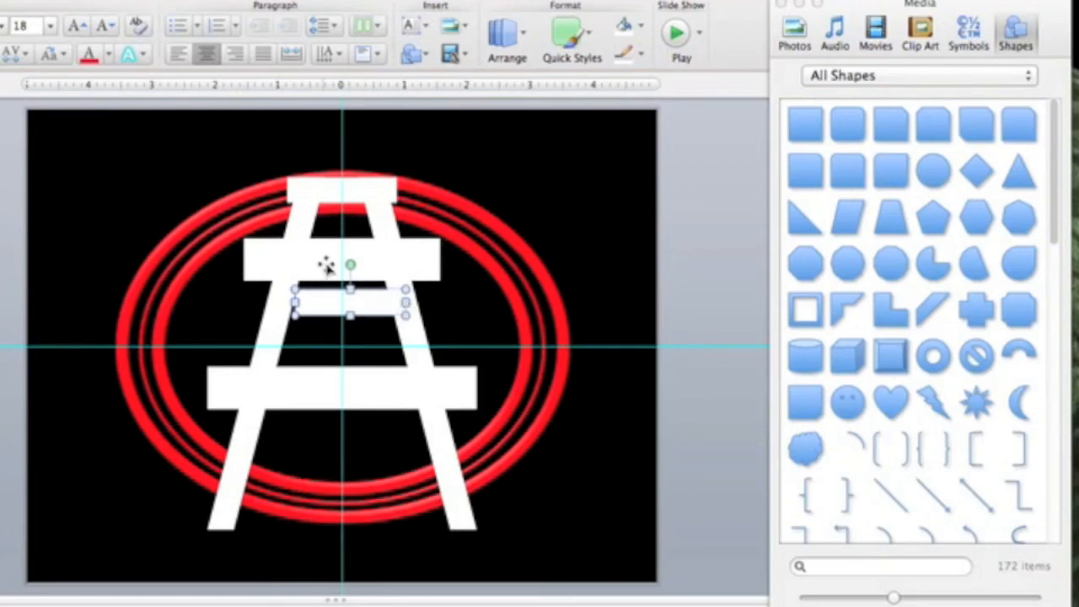
{"action": "left_click_drag", "start_coordinate": [349, 265], "coordinate": [325, 327]}
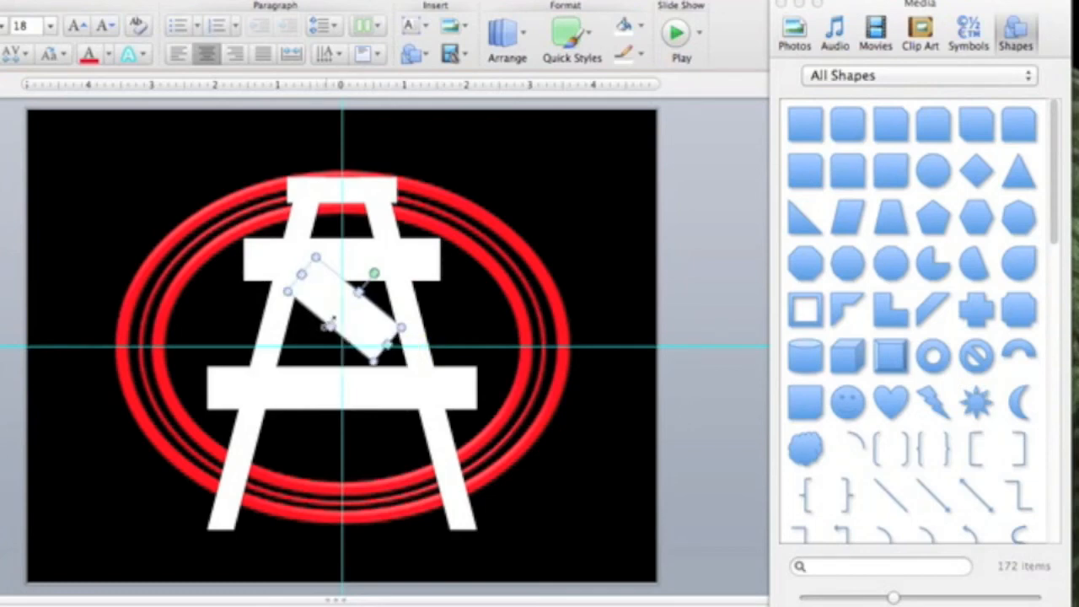
{"action": "key", "text": "super+z"}
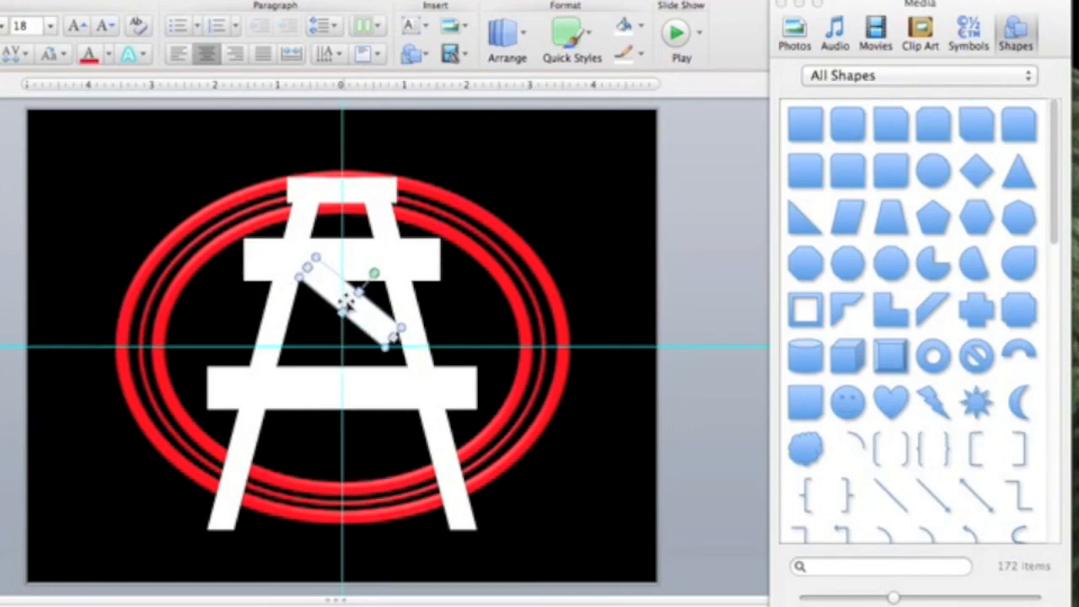
- Move the diagonal bar's upper end onto the left strip below the upper crossbar and rotate the bar slightly steeper
{"action": "left_click_drag", "start_coordinate": [362, 315], "coordinate": [319, 294]}
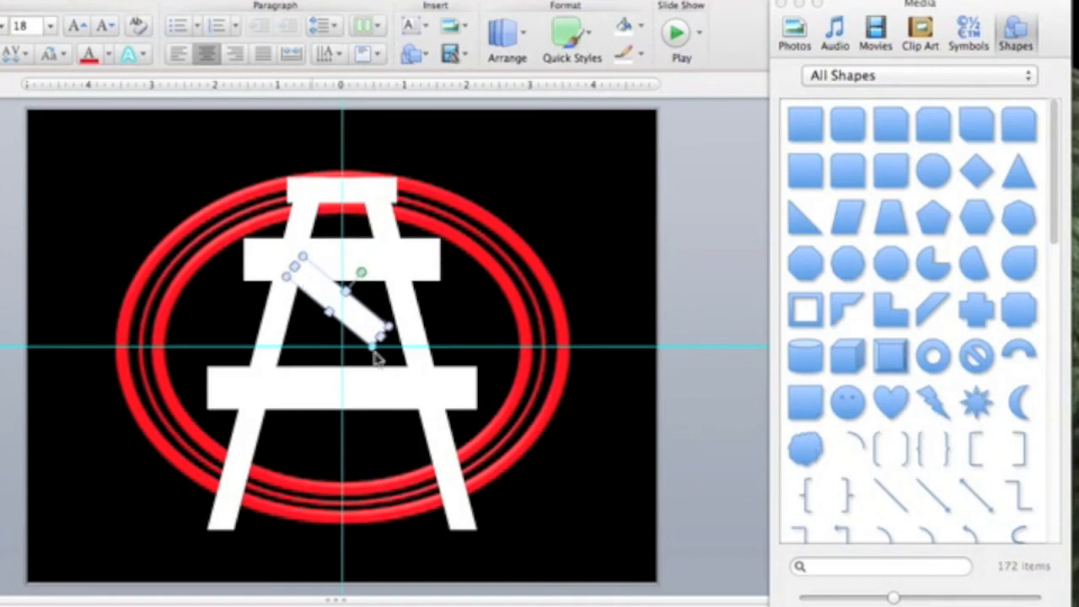
{"action": "left_click_drag", "start_coordinate": [362, 272], "coordinate": [365, 271]}
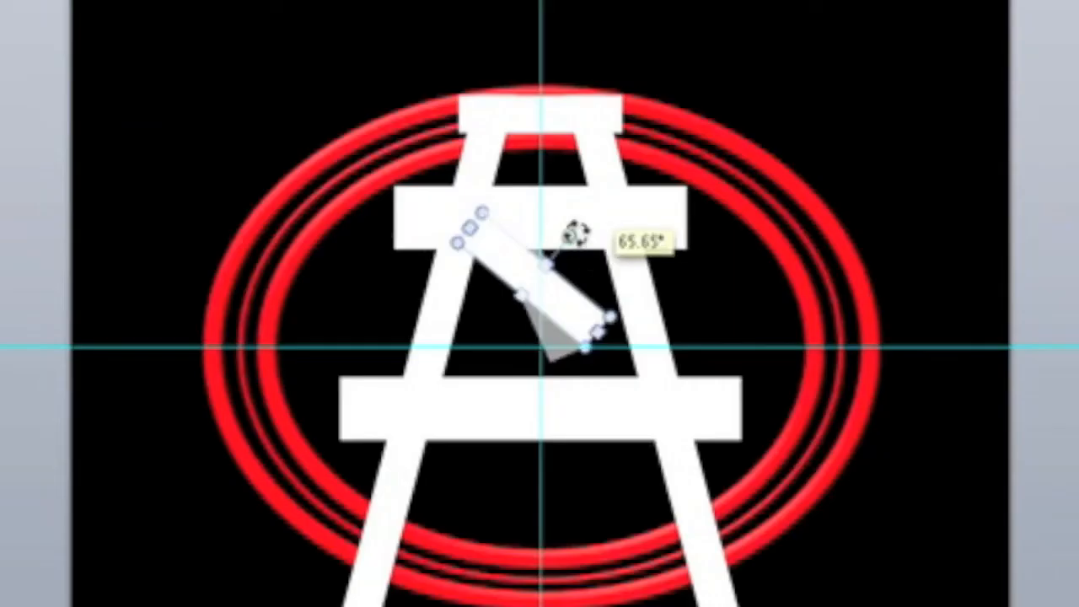
{"action": "mouse_move", "coordinate": [576, 235]}
{"action": "left_mouse_down"}
{"action": "mouse_move", "coordinate": [588, 248]}
{"action": "mouse_move", "coordinate": [571, 233]}
{"action": "left_mouse_up"}
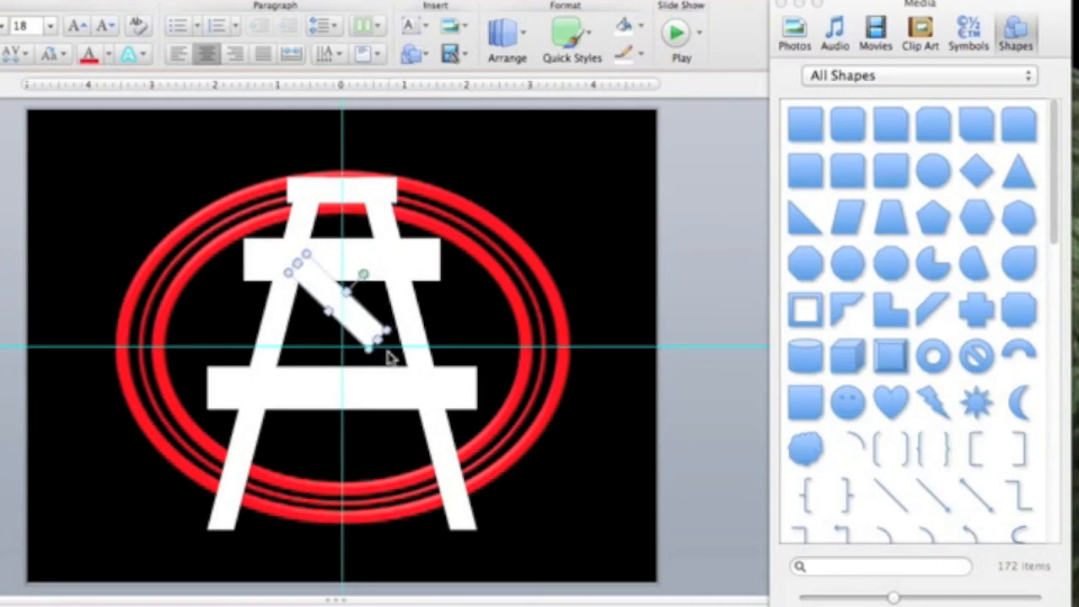
- Lengthen and shift the diagonal bar so it spans from the left strip at the upper crossbar to the lower crossbar's right side
{"action": "left_click_drag", "start_coordinate": [380, 338], "coordinate": [427, 382]}
{"action": "left_click_drag", "start_coordinate": [322, 297], "coordinate": [309, 295]}
{"action": "key", "text": "Left"}
{"action": "key", "text": "Left"}
{"action": "key", "text": "Left"}
{"action": "key", "text": "Left"}
{"action": "key", "text": "Left"}
{"action": "key", "text": "Left"}
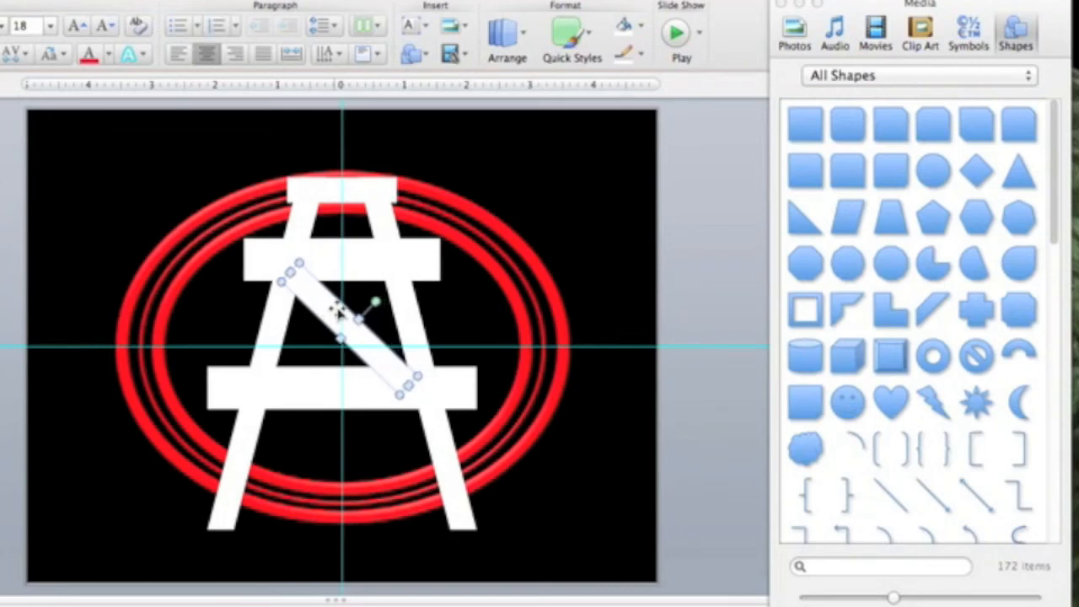
{"action": "key", "text": "Left"}
{"action": "key", "text": "Left"}
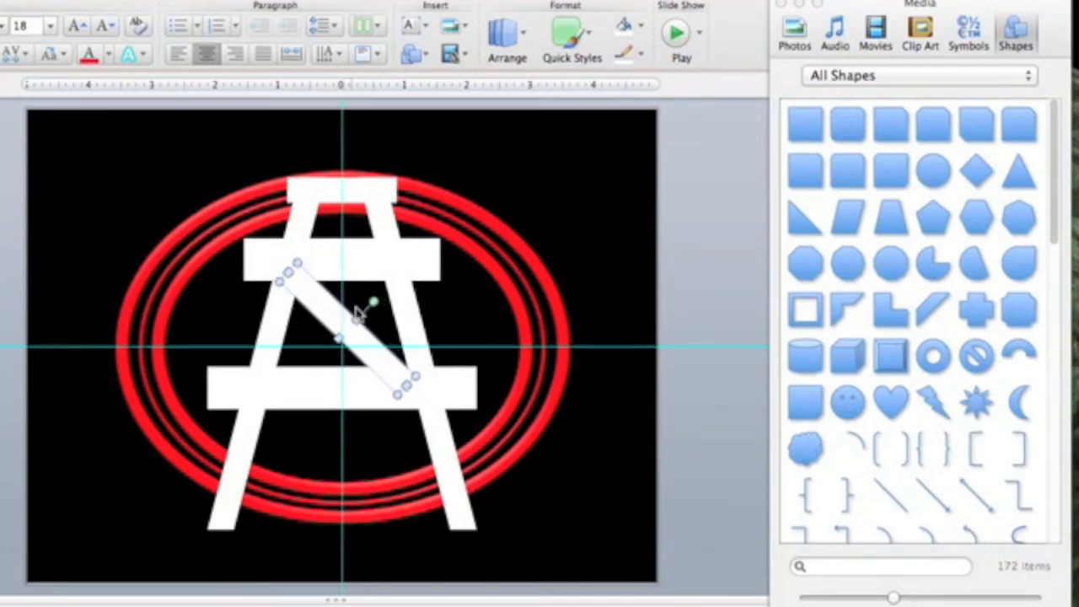
- Flatten the diagonal bar's angle slightly and nudge it so both ends sit within the strips and crossbars
{"action": "left_click_drag", "start_coordinate": [372, 301], "coordinate": [371, 300]}
{"action": "key", "text": "Up"}
{"action": "key", "text": "Up"}
{"action": "key", "text": "Right"}
{"action": "key", "text": "Right"}
{"action": "key", "text": "Left"}
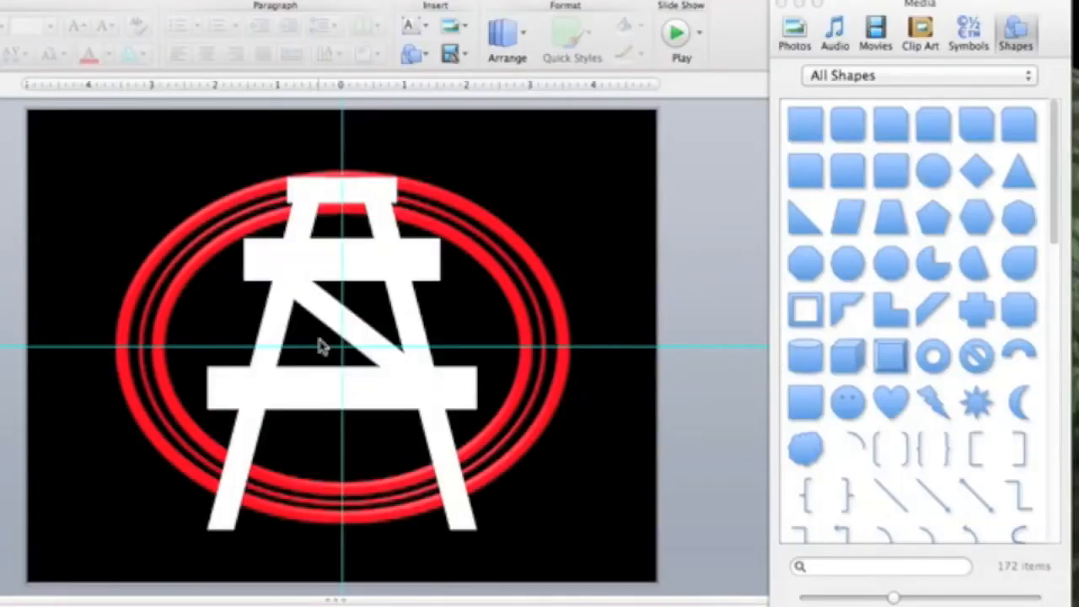
{"action": "left_click", "coordinate": [320, 305]}
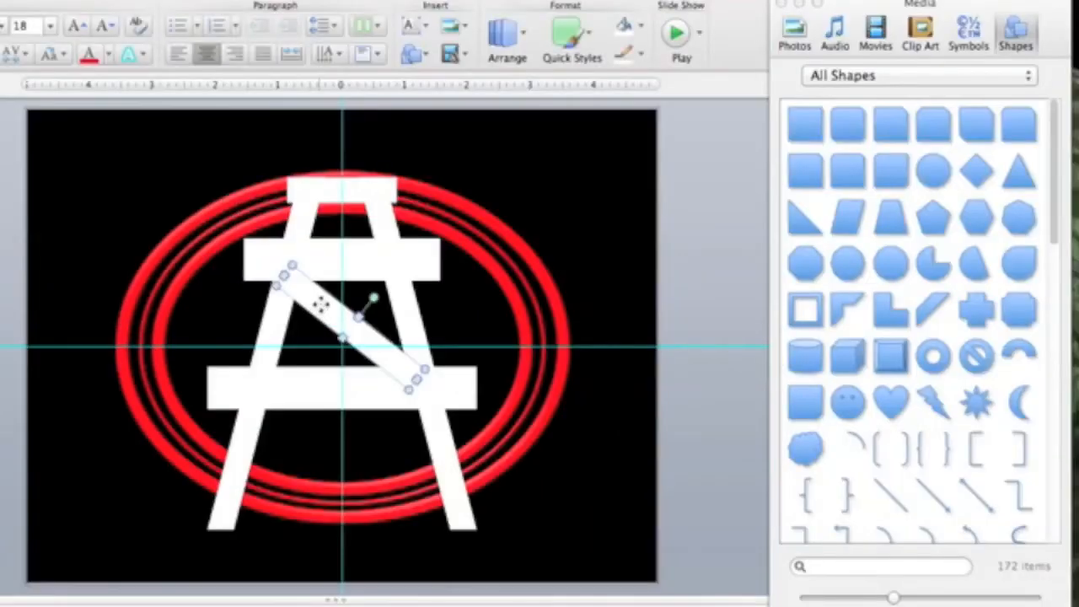